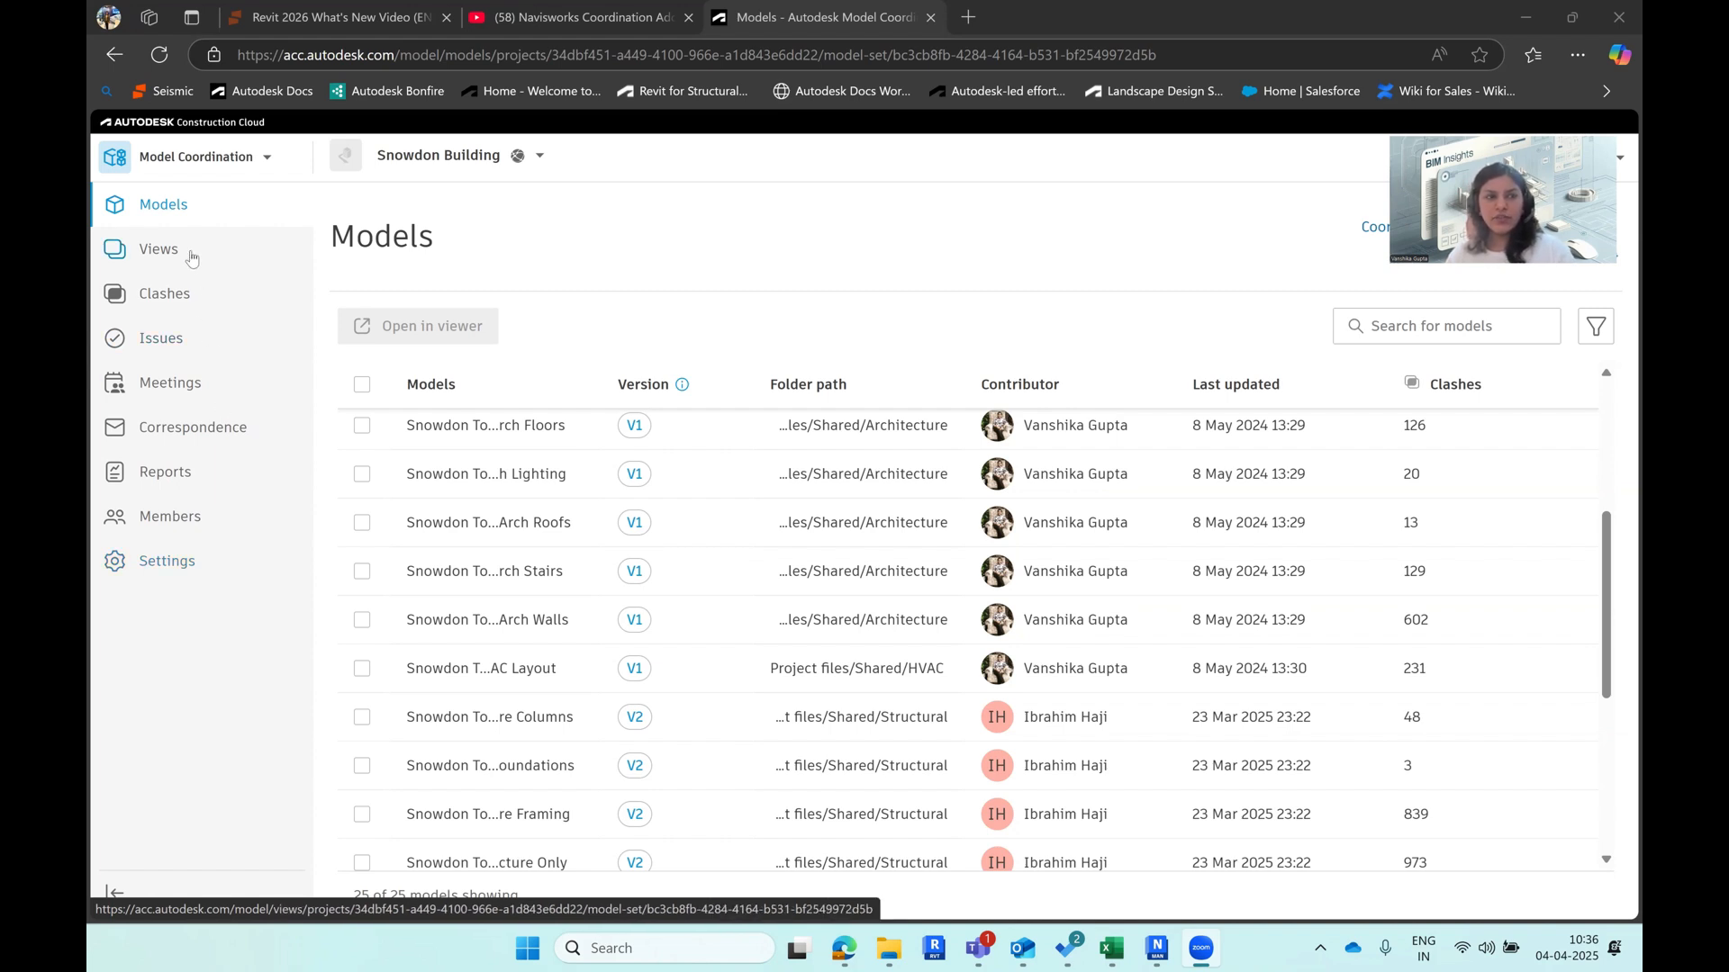
# Step: Open the saved Coordinated view of the Snowdon Building project after checking the available coordination spaces
pyautogui.click(191, 258)
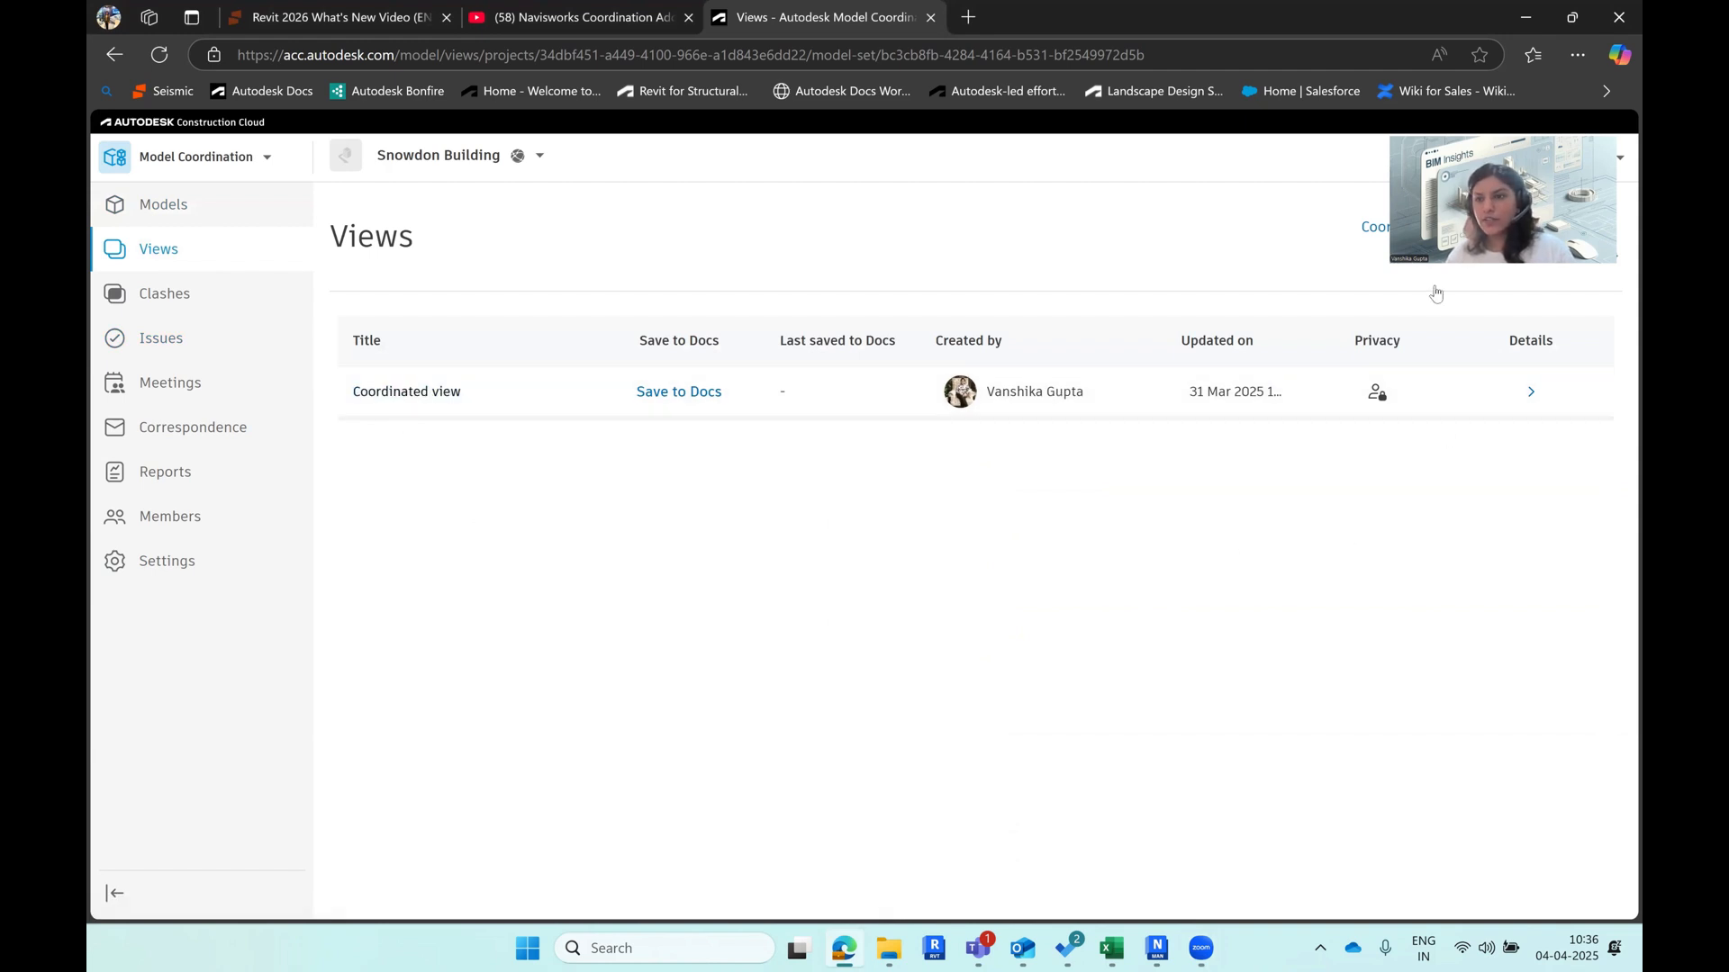
pyautogui.click(1436, 227)
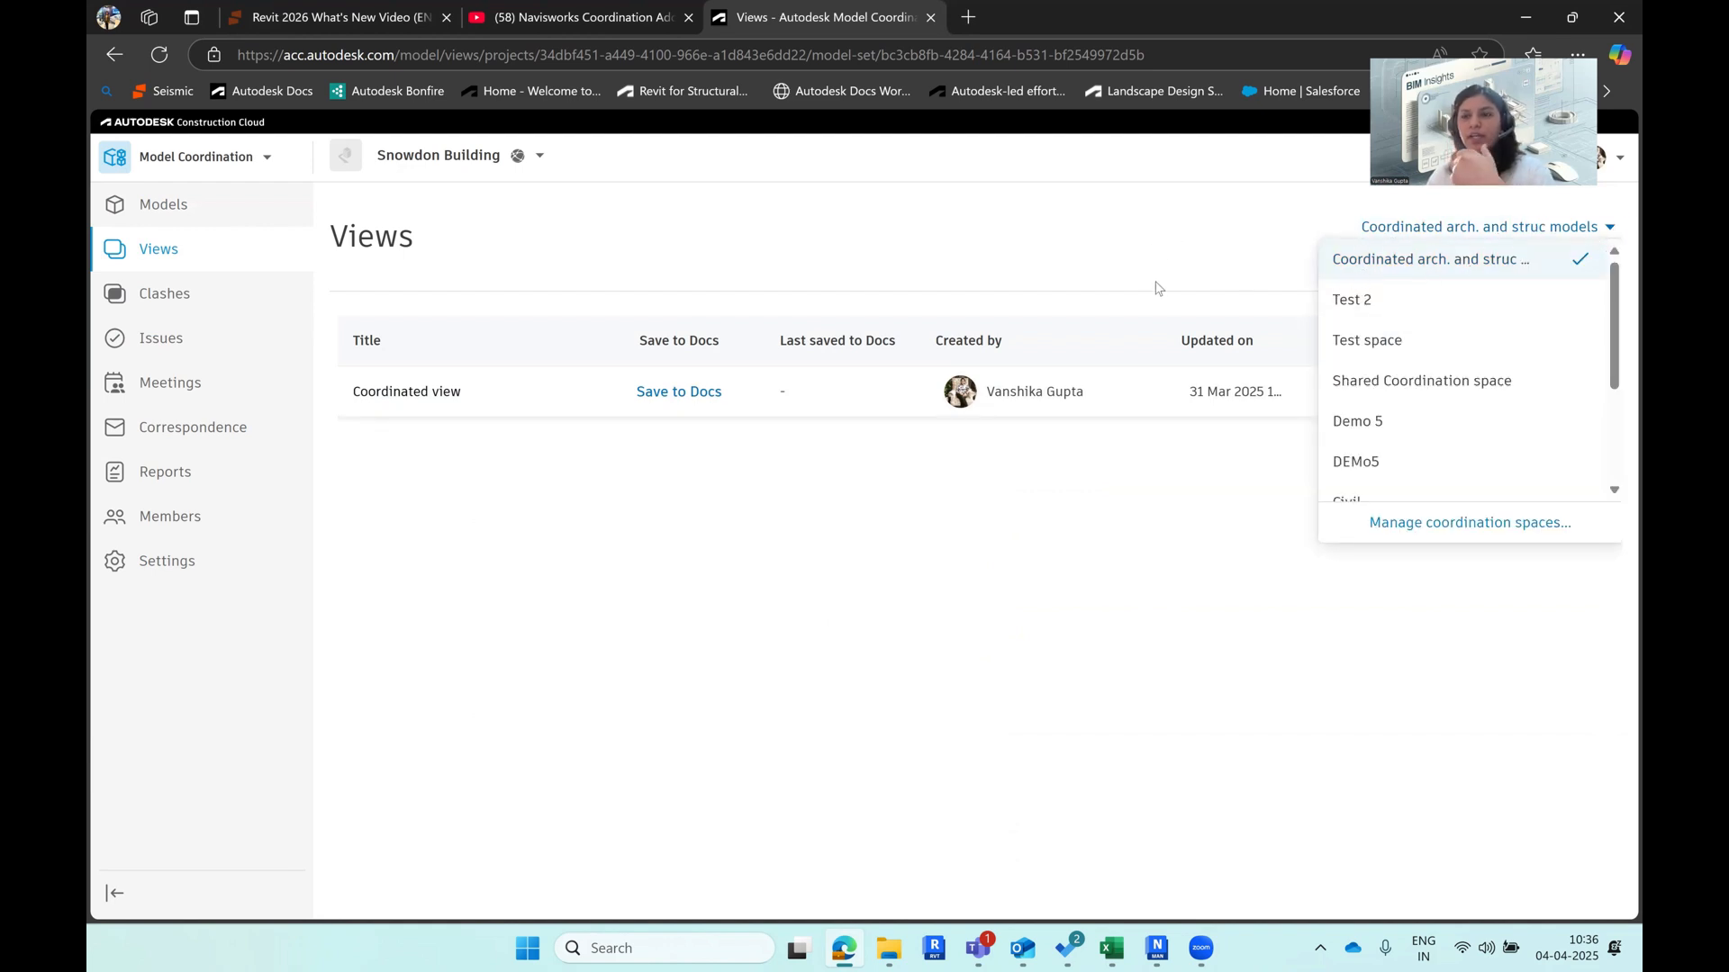
pyautogui.click(1171, 309)
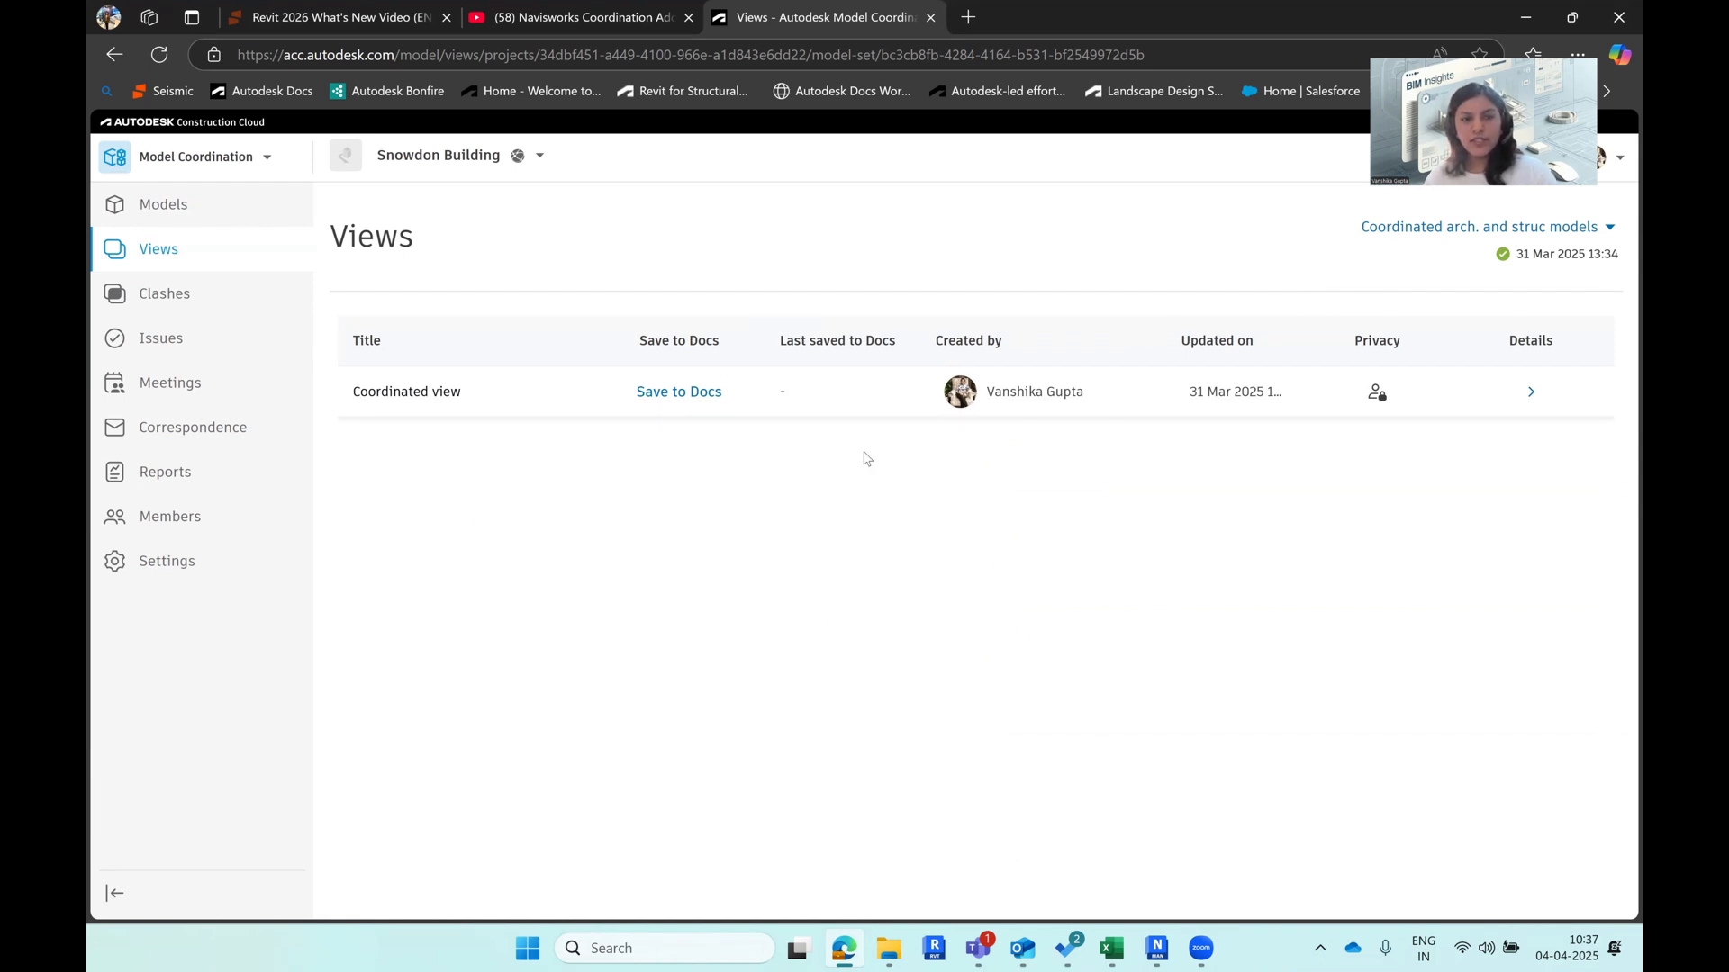
pyautogui.click(437, 403)
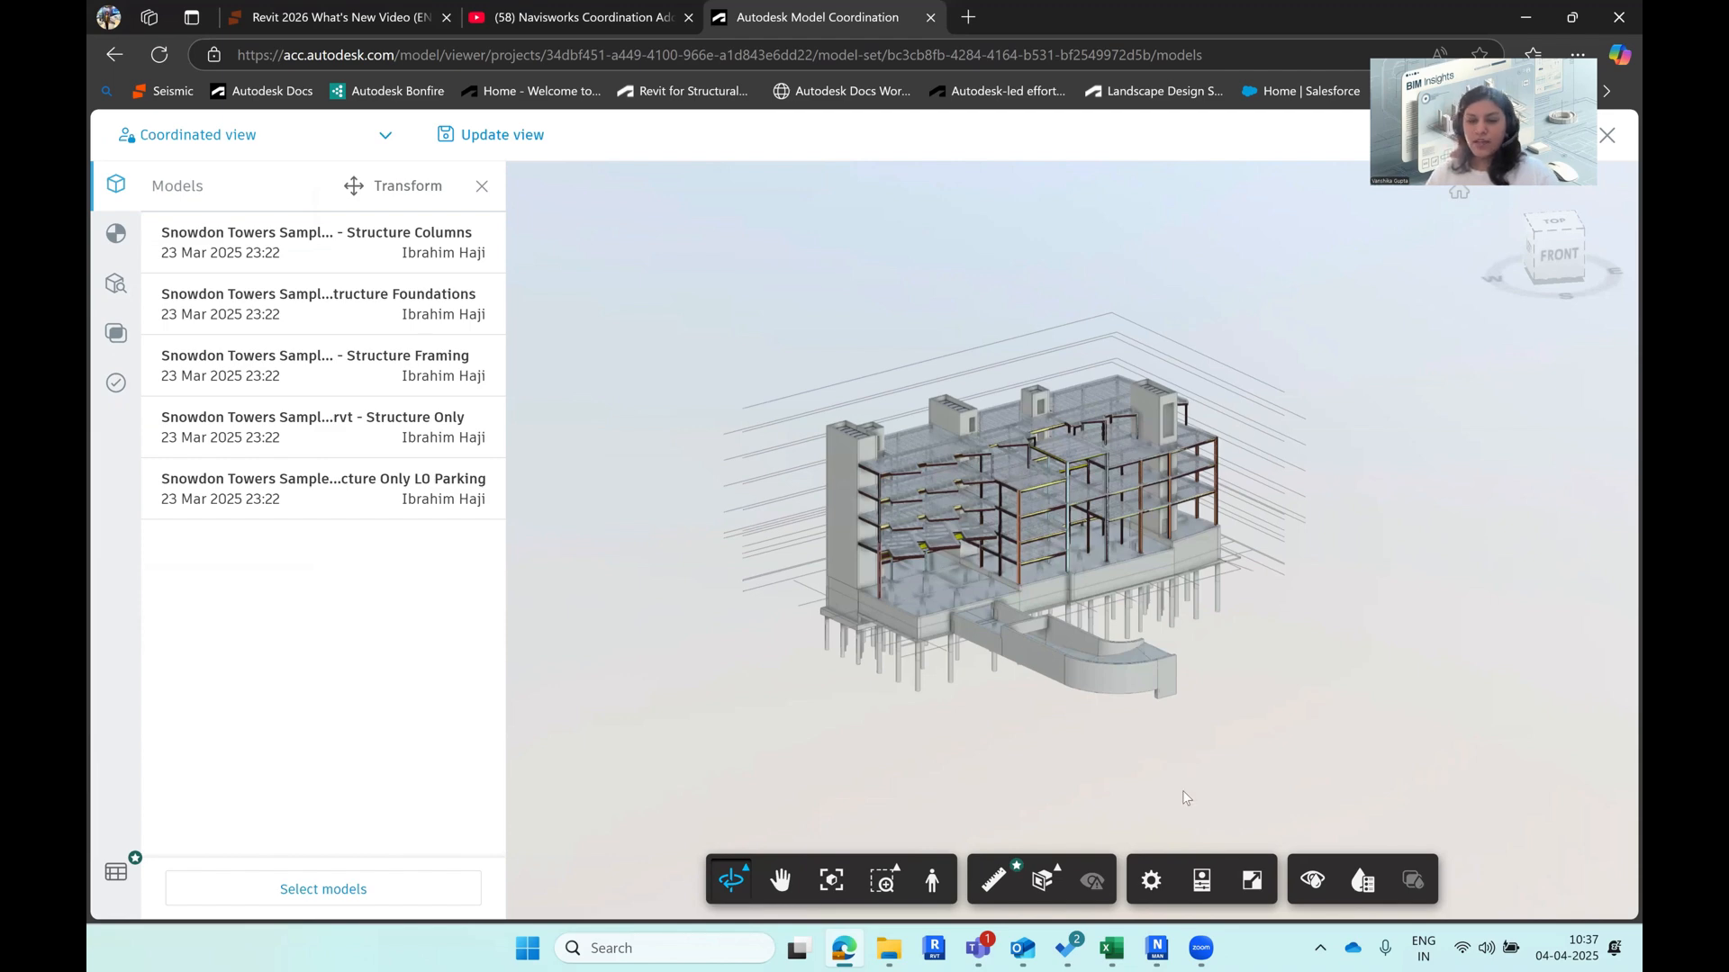
# Step: Switch to Navisworks Manage and bring up the dialog for opening models from a coordination space
pyautogui.click(1157, 948)
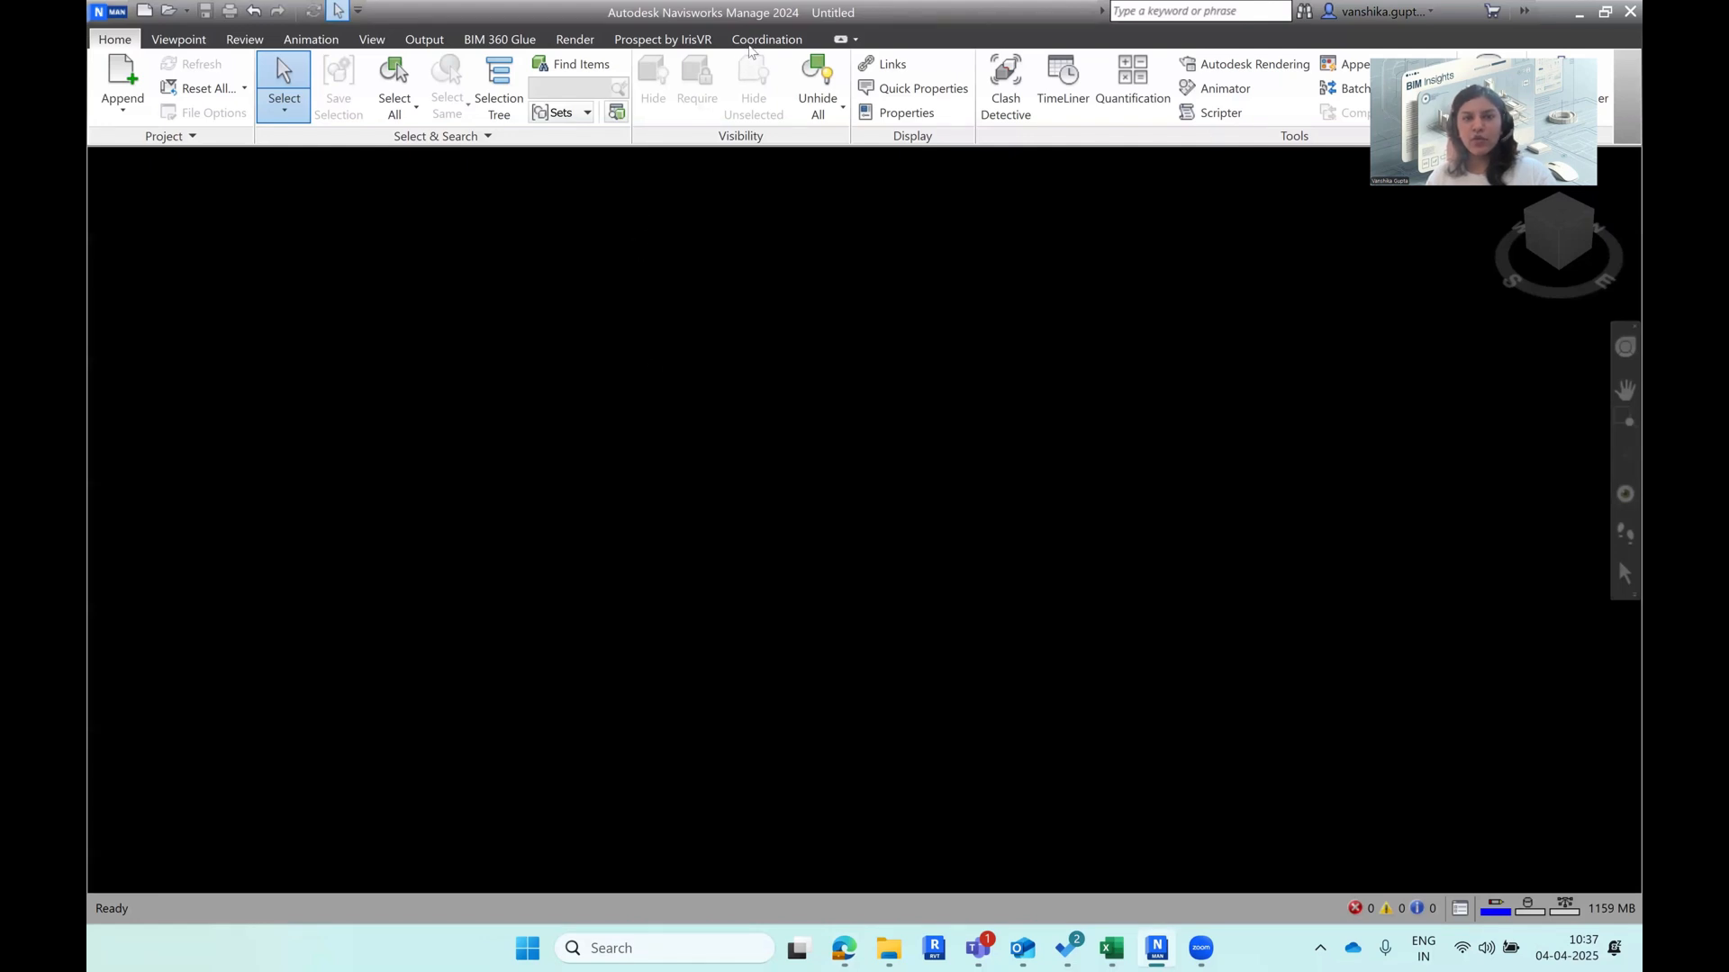
pyautogui.click(753, 40)
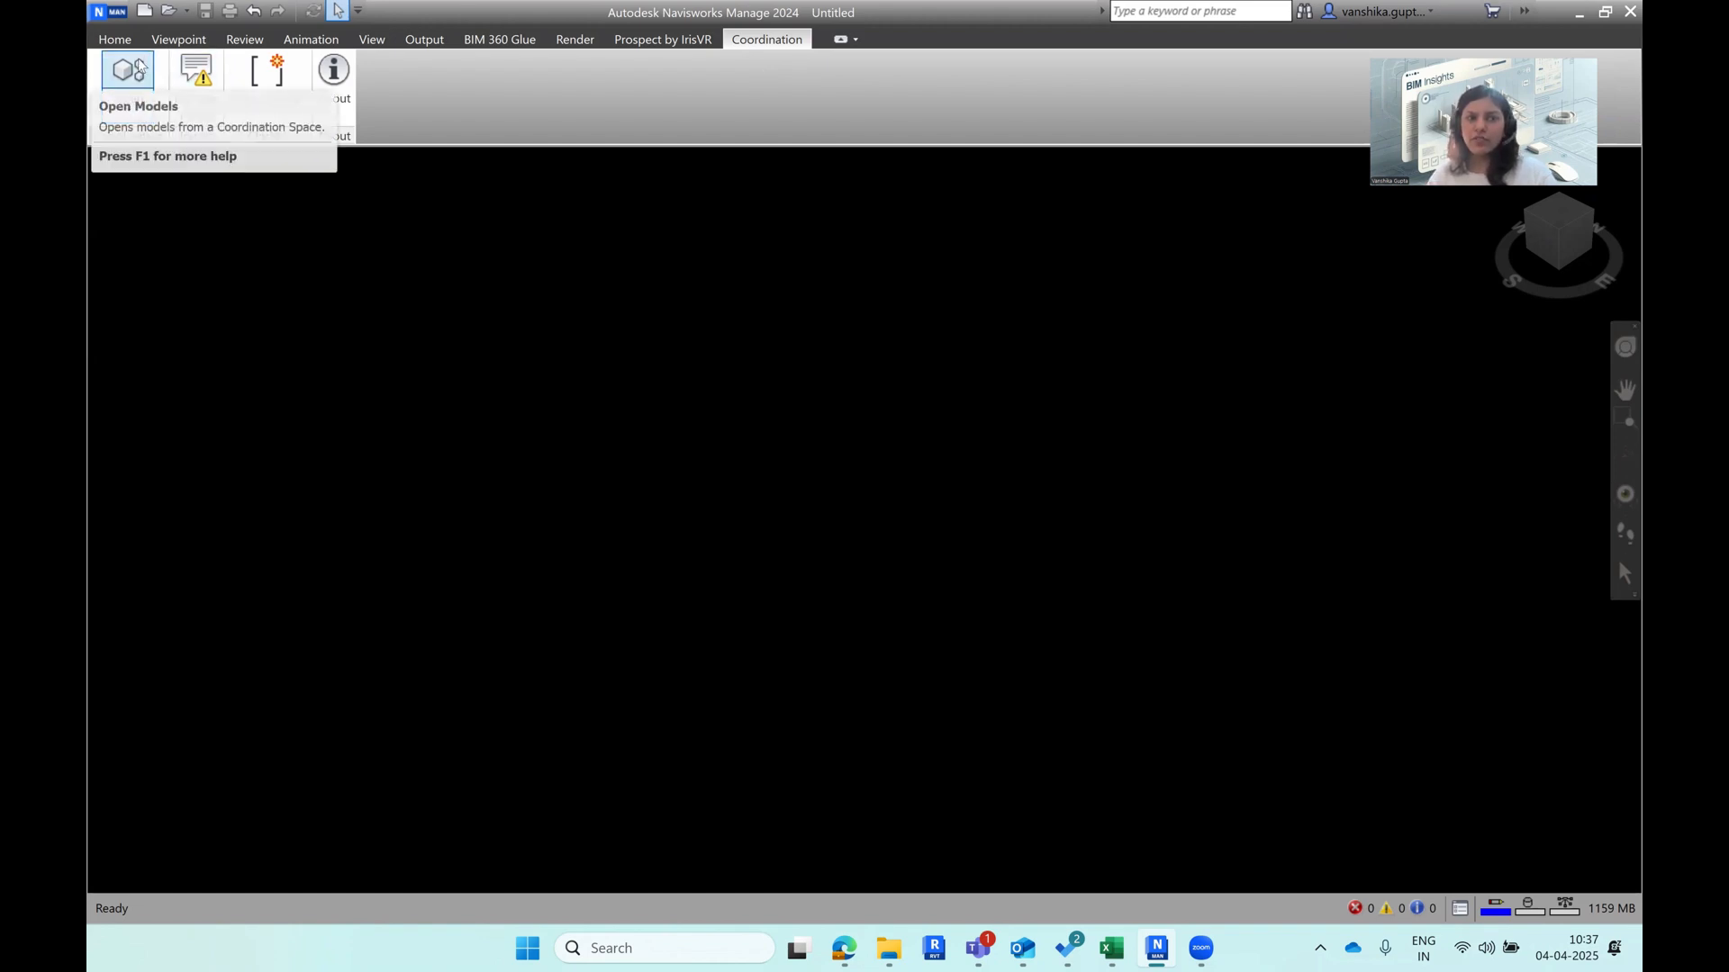
pyautogui.click(129, 103)
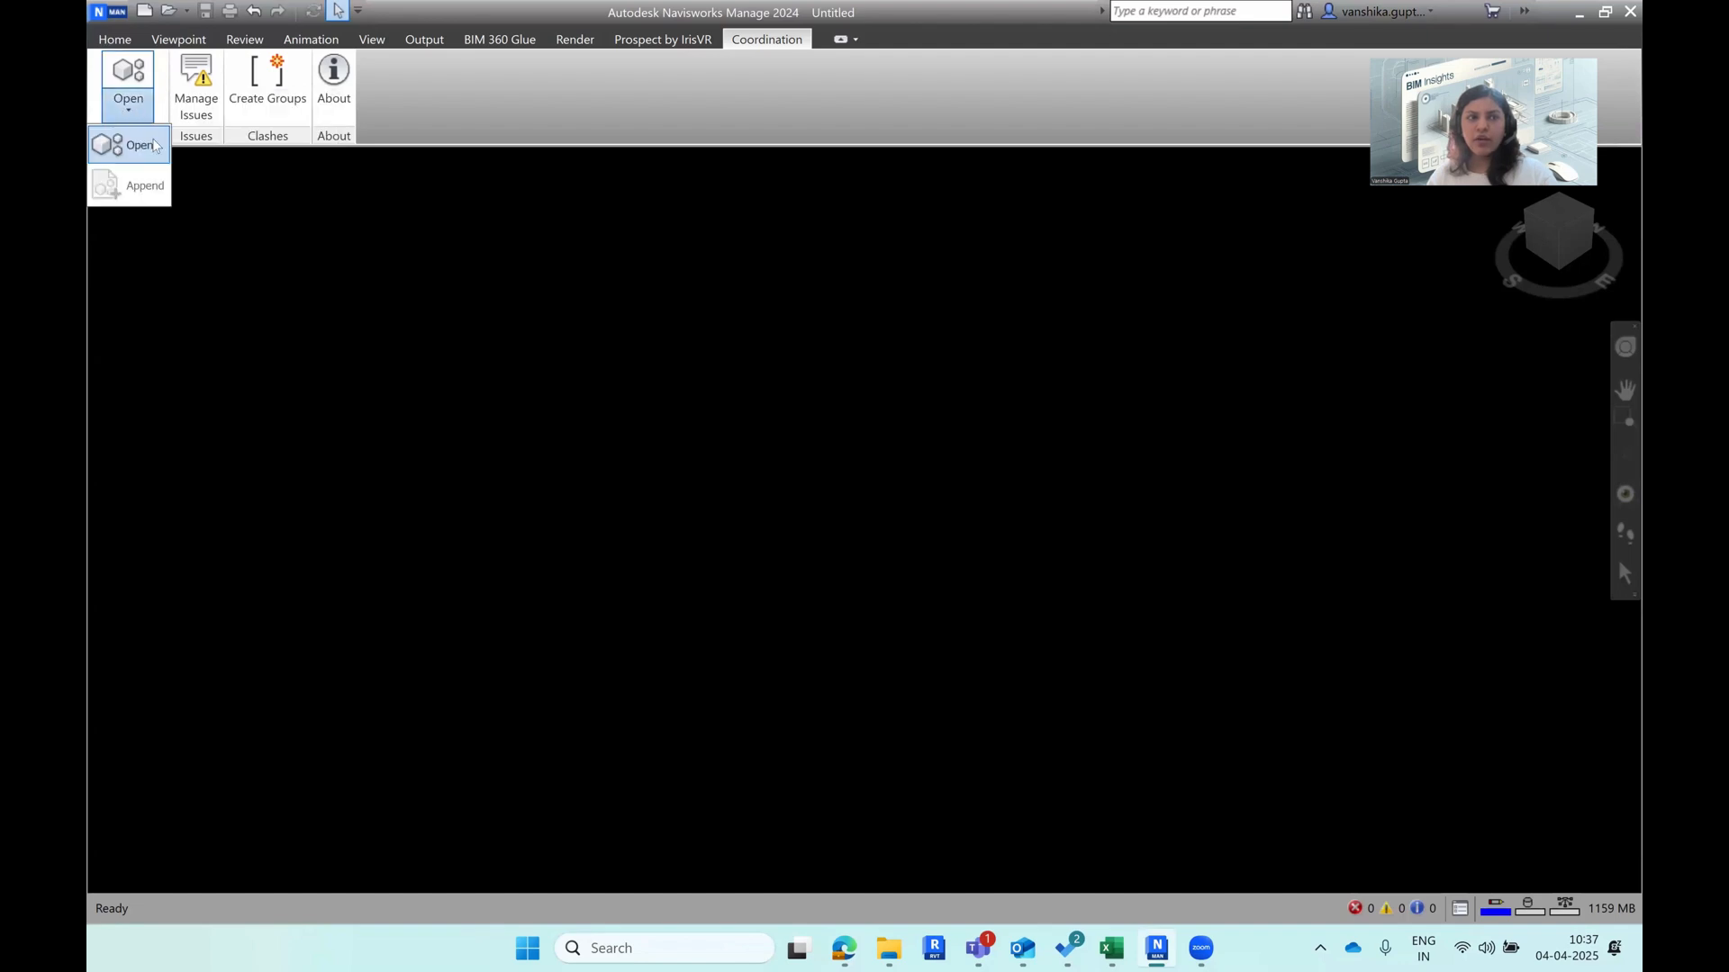
pyautogui.click(142, 145)
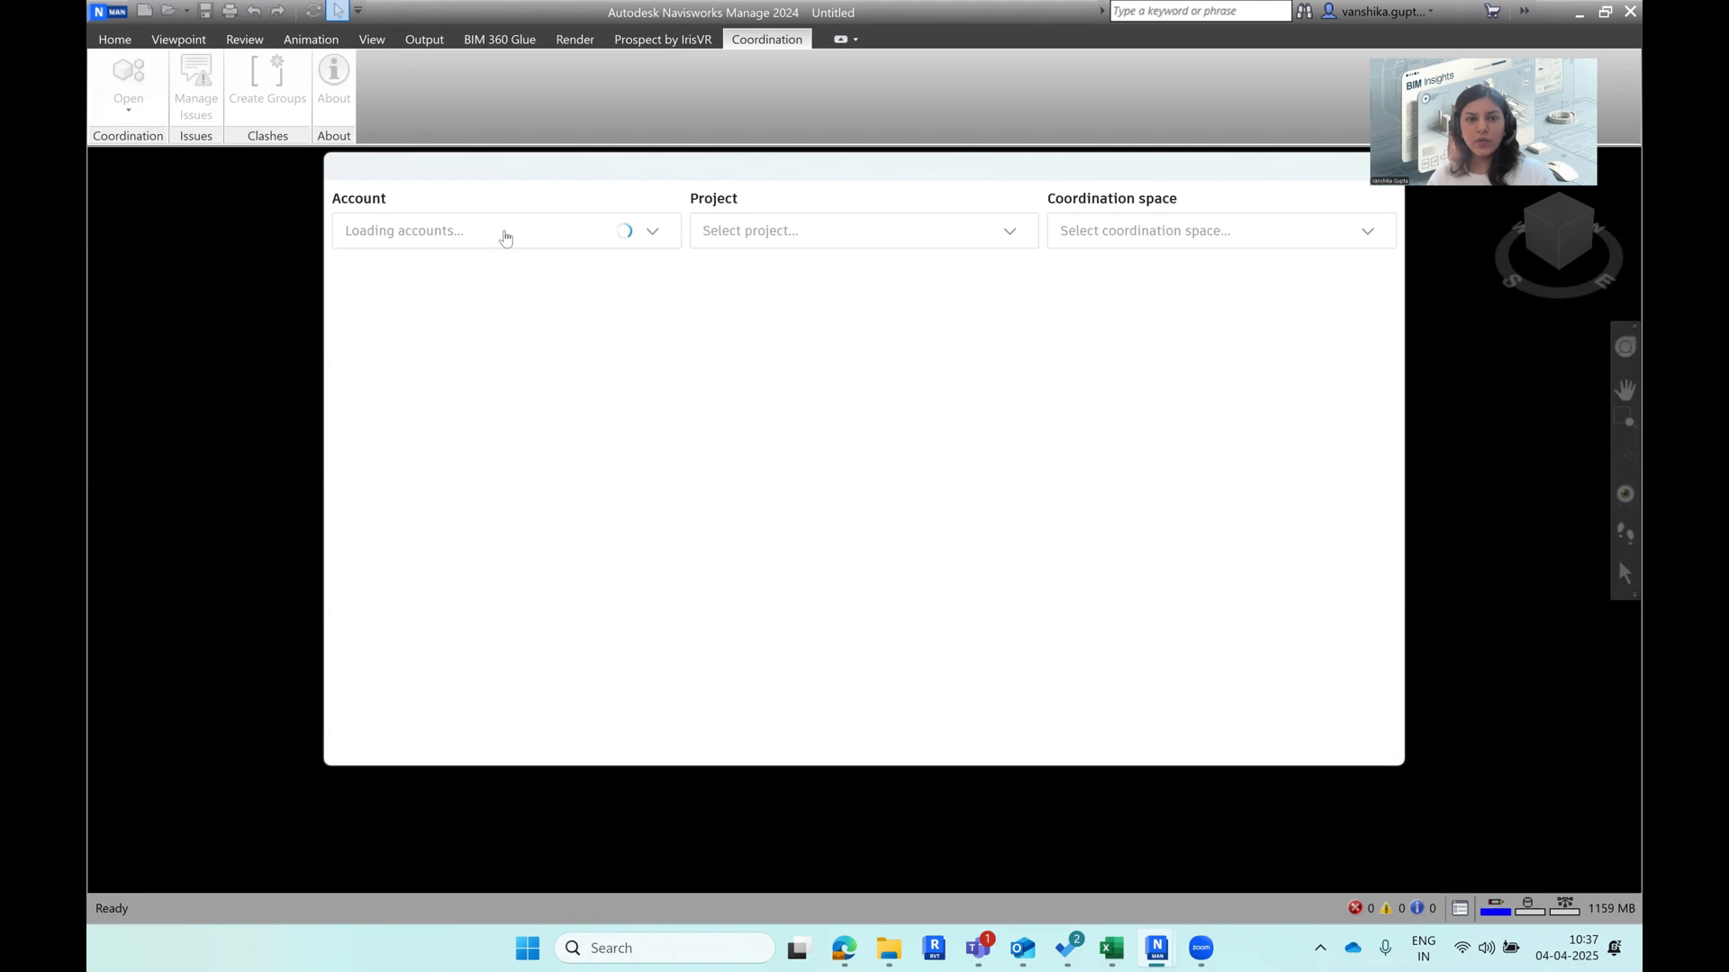
# Step: Review the available accounts, projects and coordination spaces, keeping Snowdon Building and Coordinated arch. and struc models
pyautogui.click(578, 230)
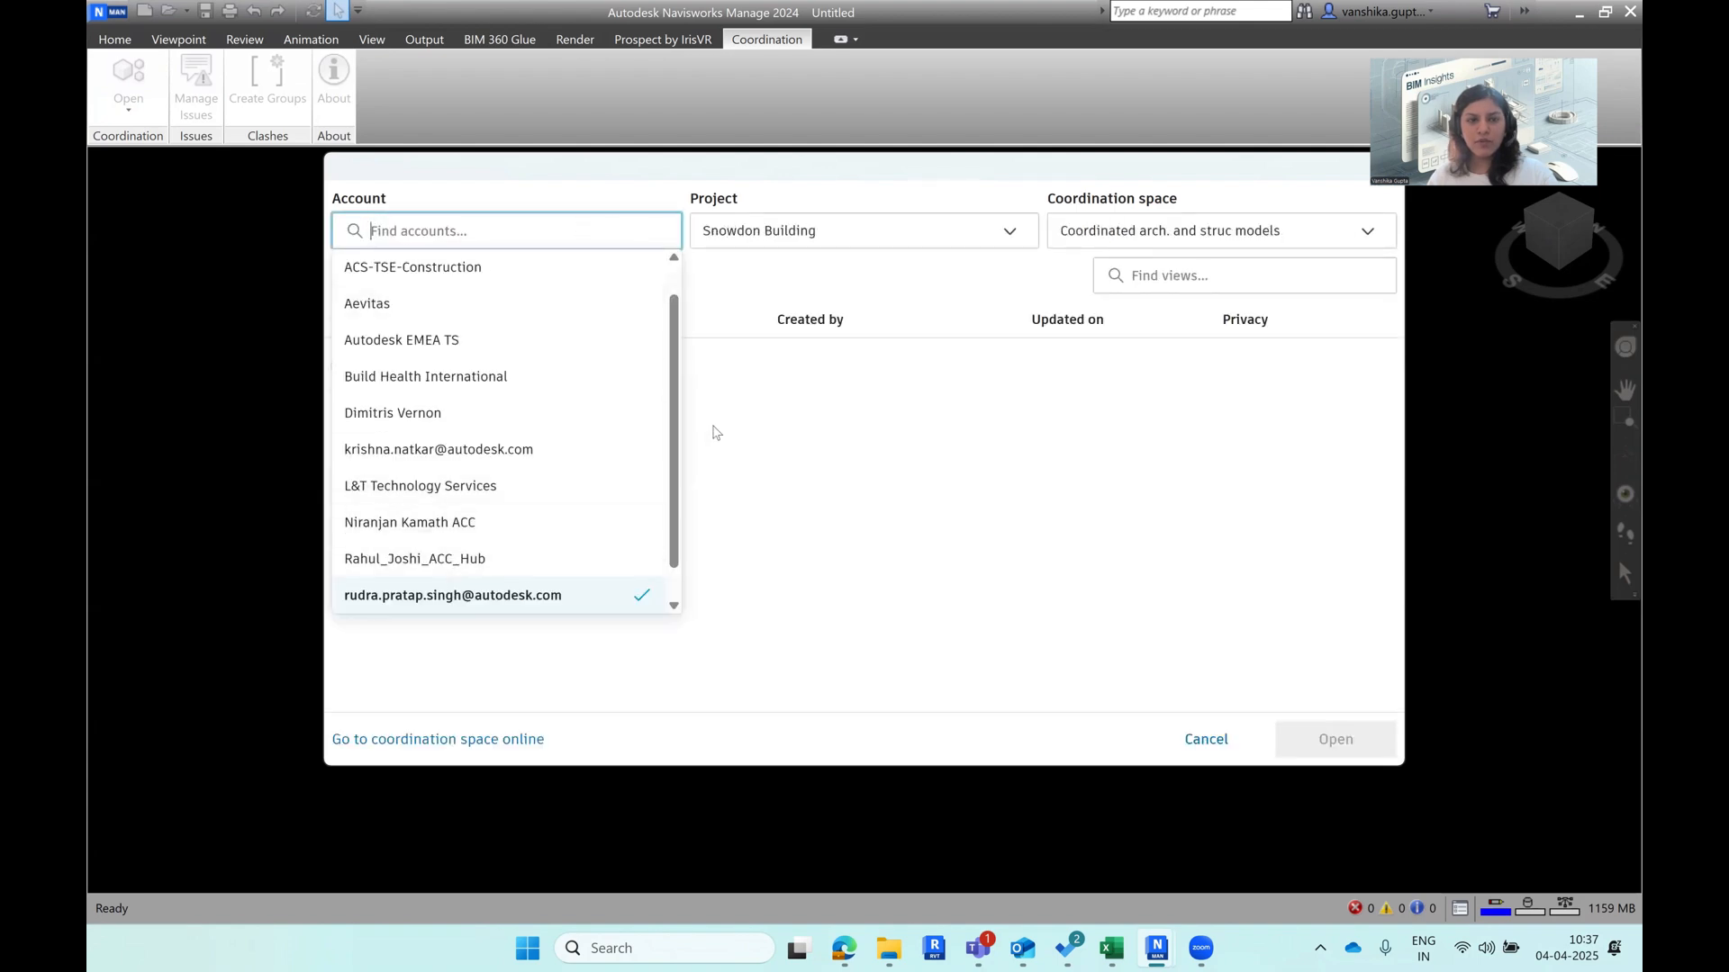
pyautogui.click(716, 433)
pyautogui.click(733, 230)
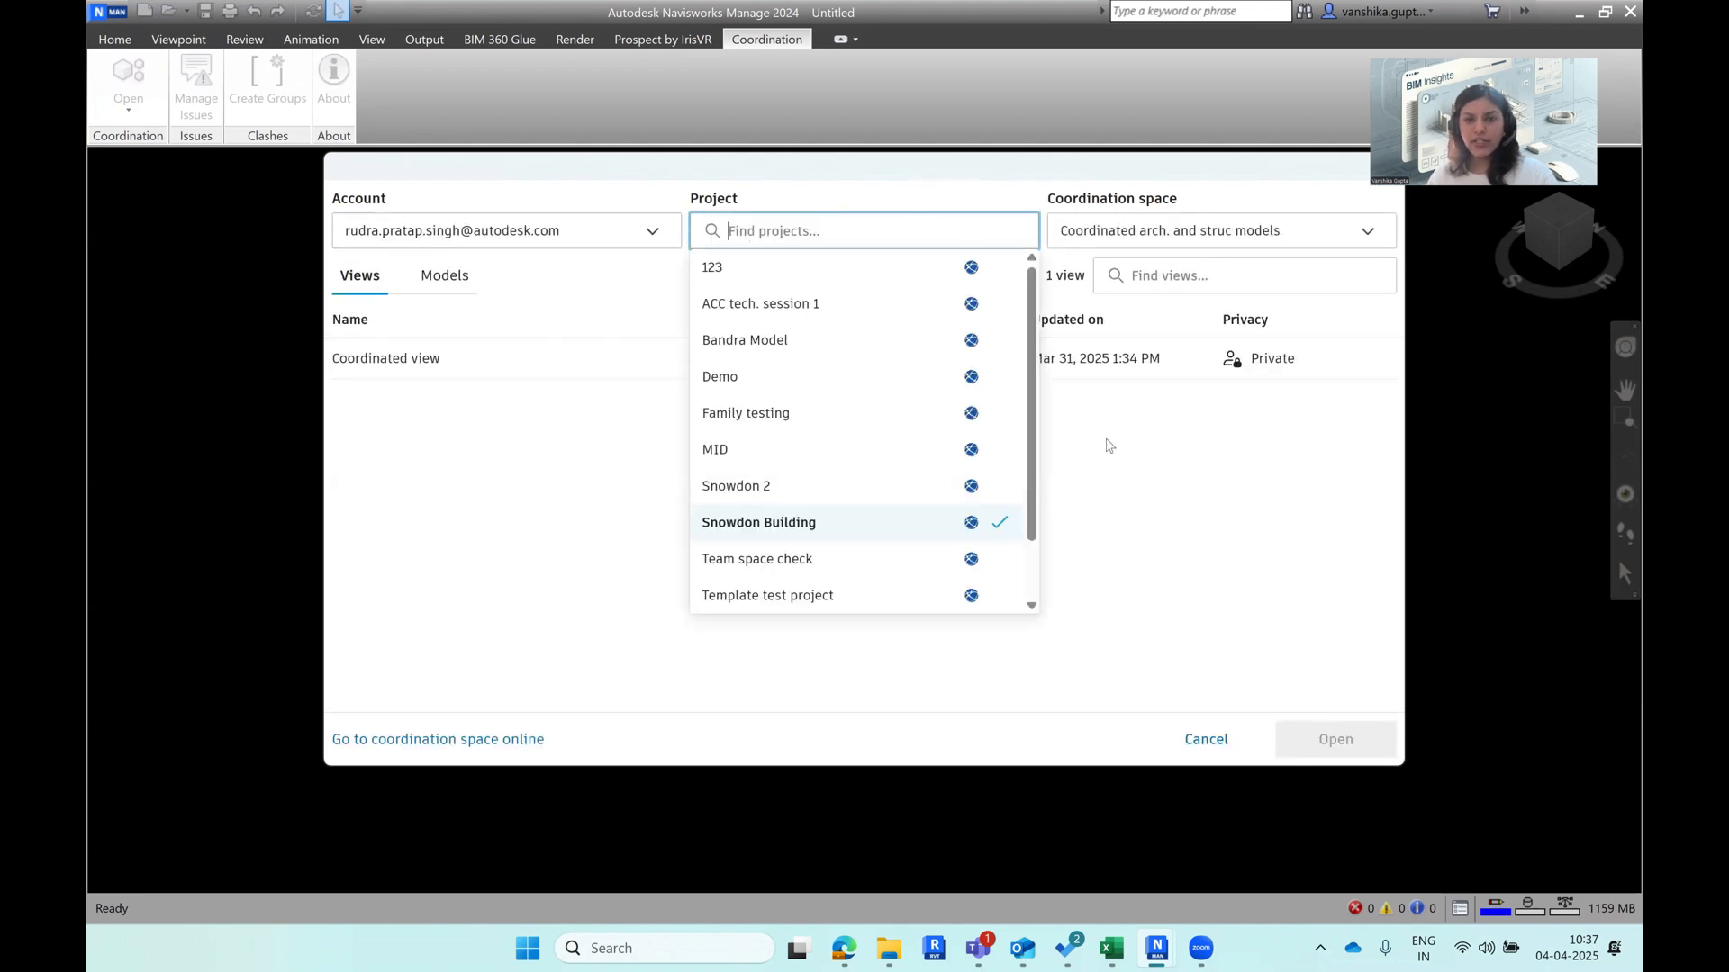
pyautogui.click(1109, 446)
pyautogui.click(1111, 229)
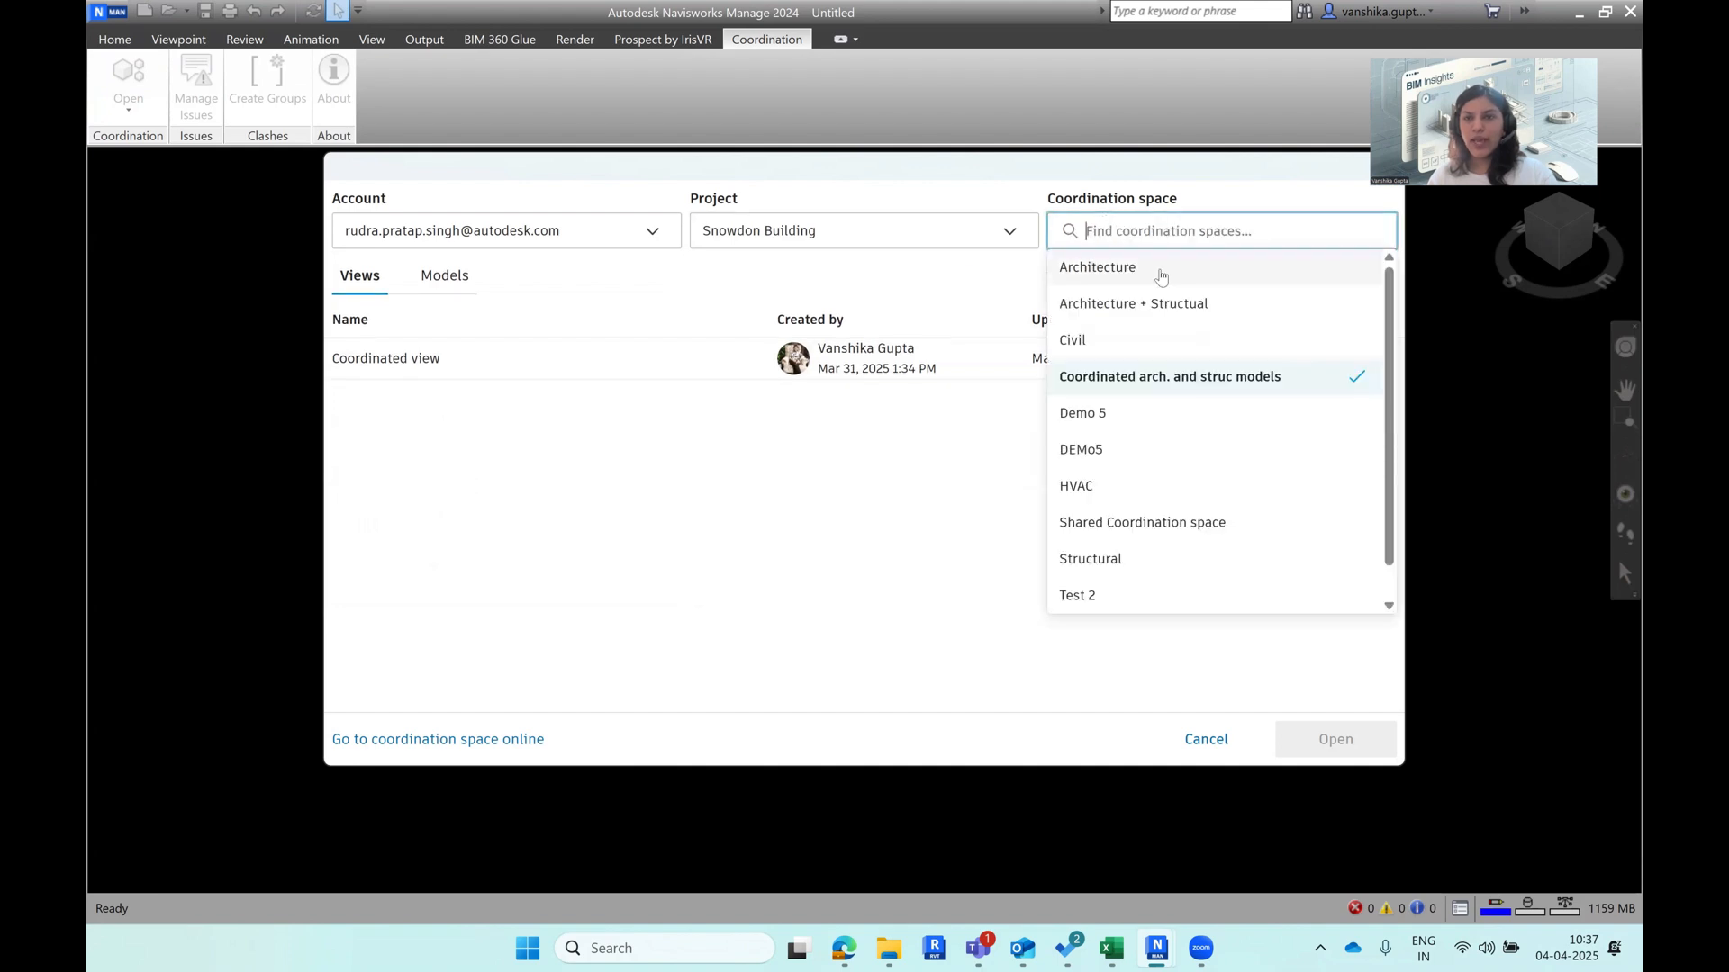
pyautogui.click(941, 431)
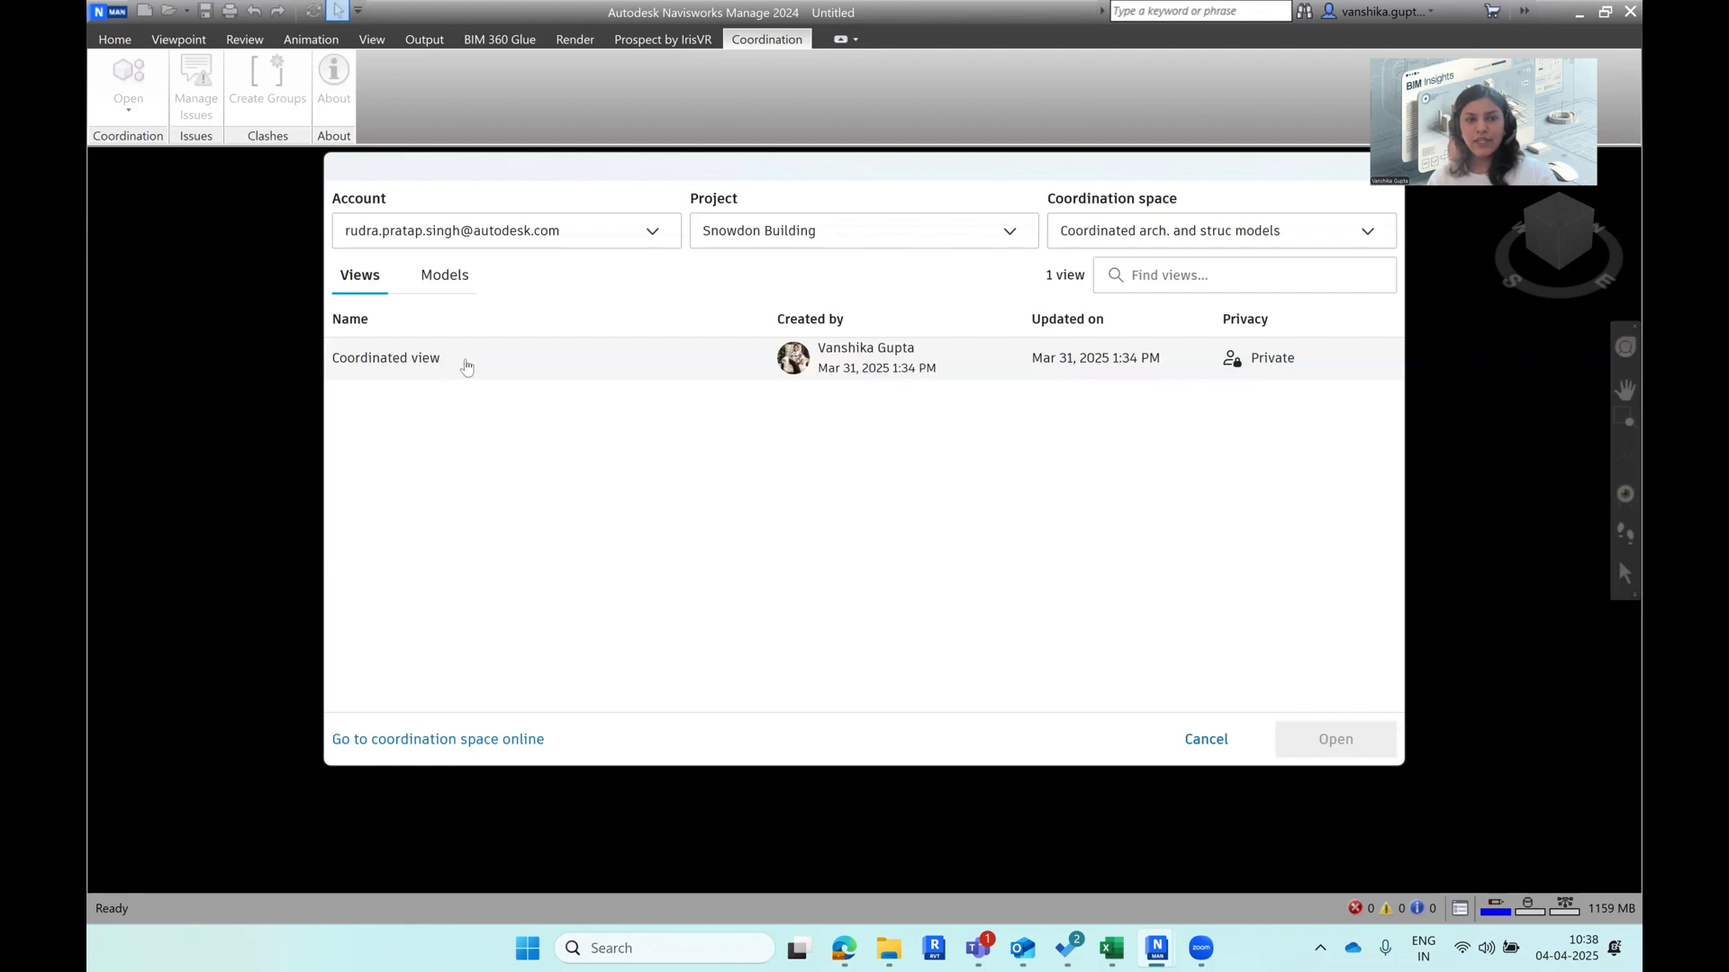
# Step: Open the Coordinated view from the coordination space and inspect the structural model in 3D
pyautogui.click(454, 369)
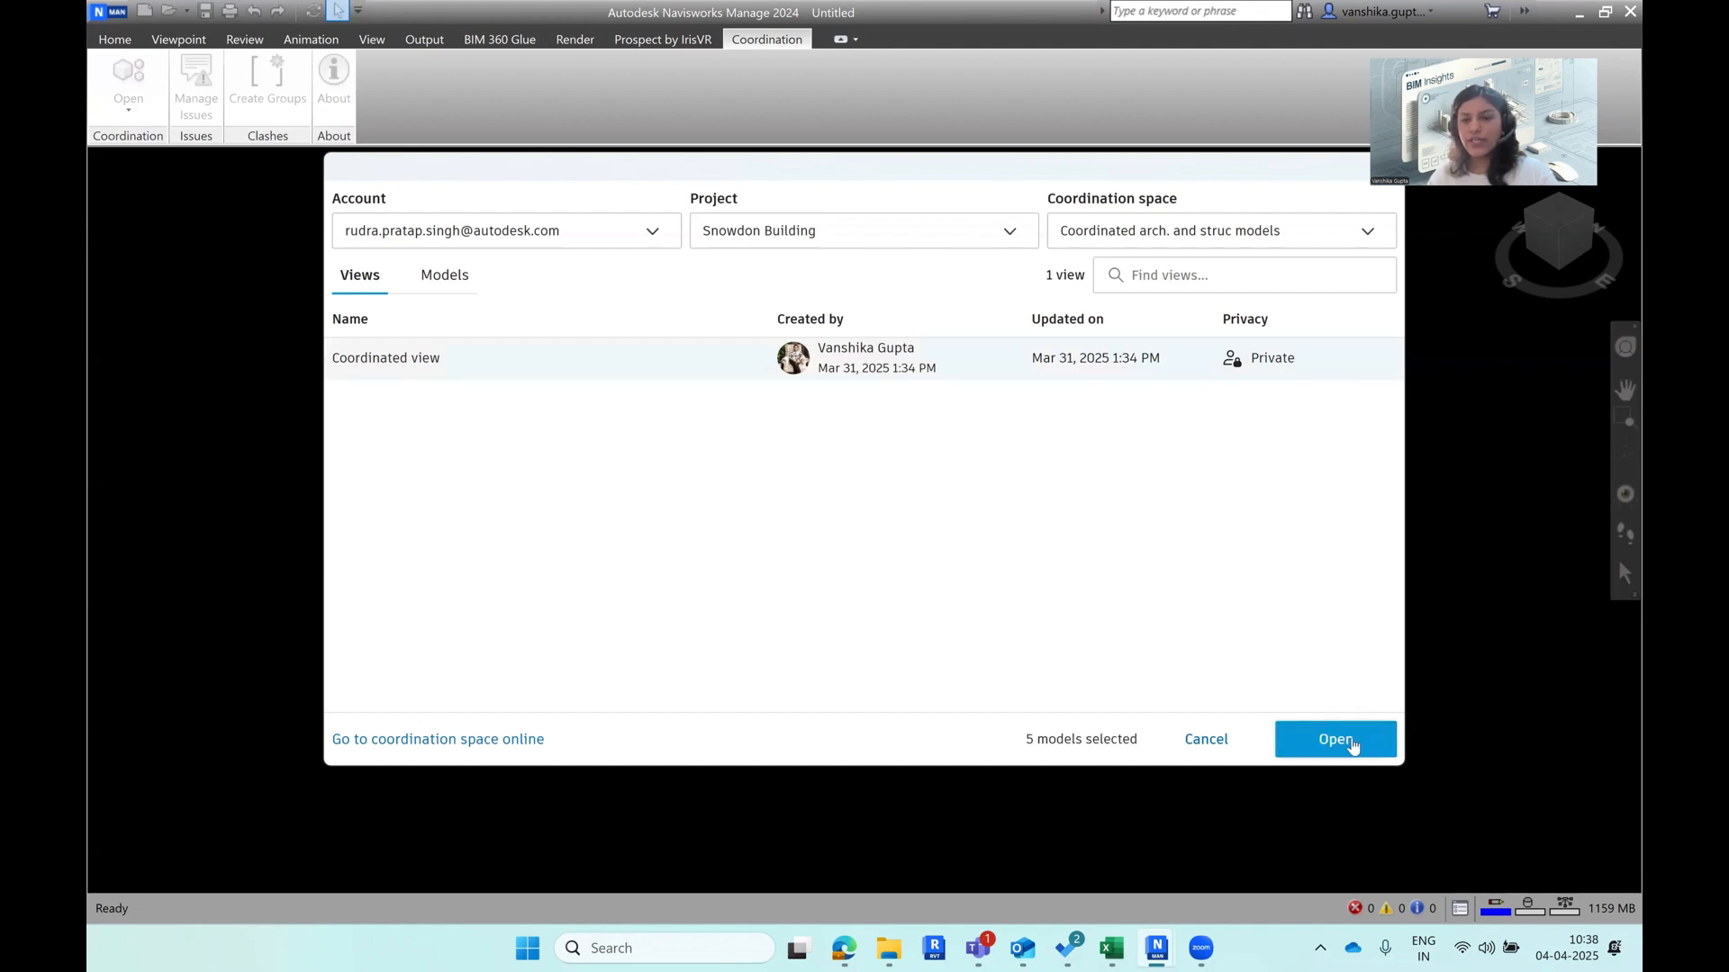
pyautogui.click(1350, 746)
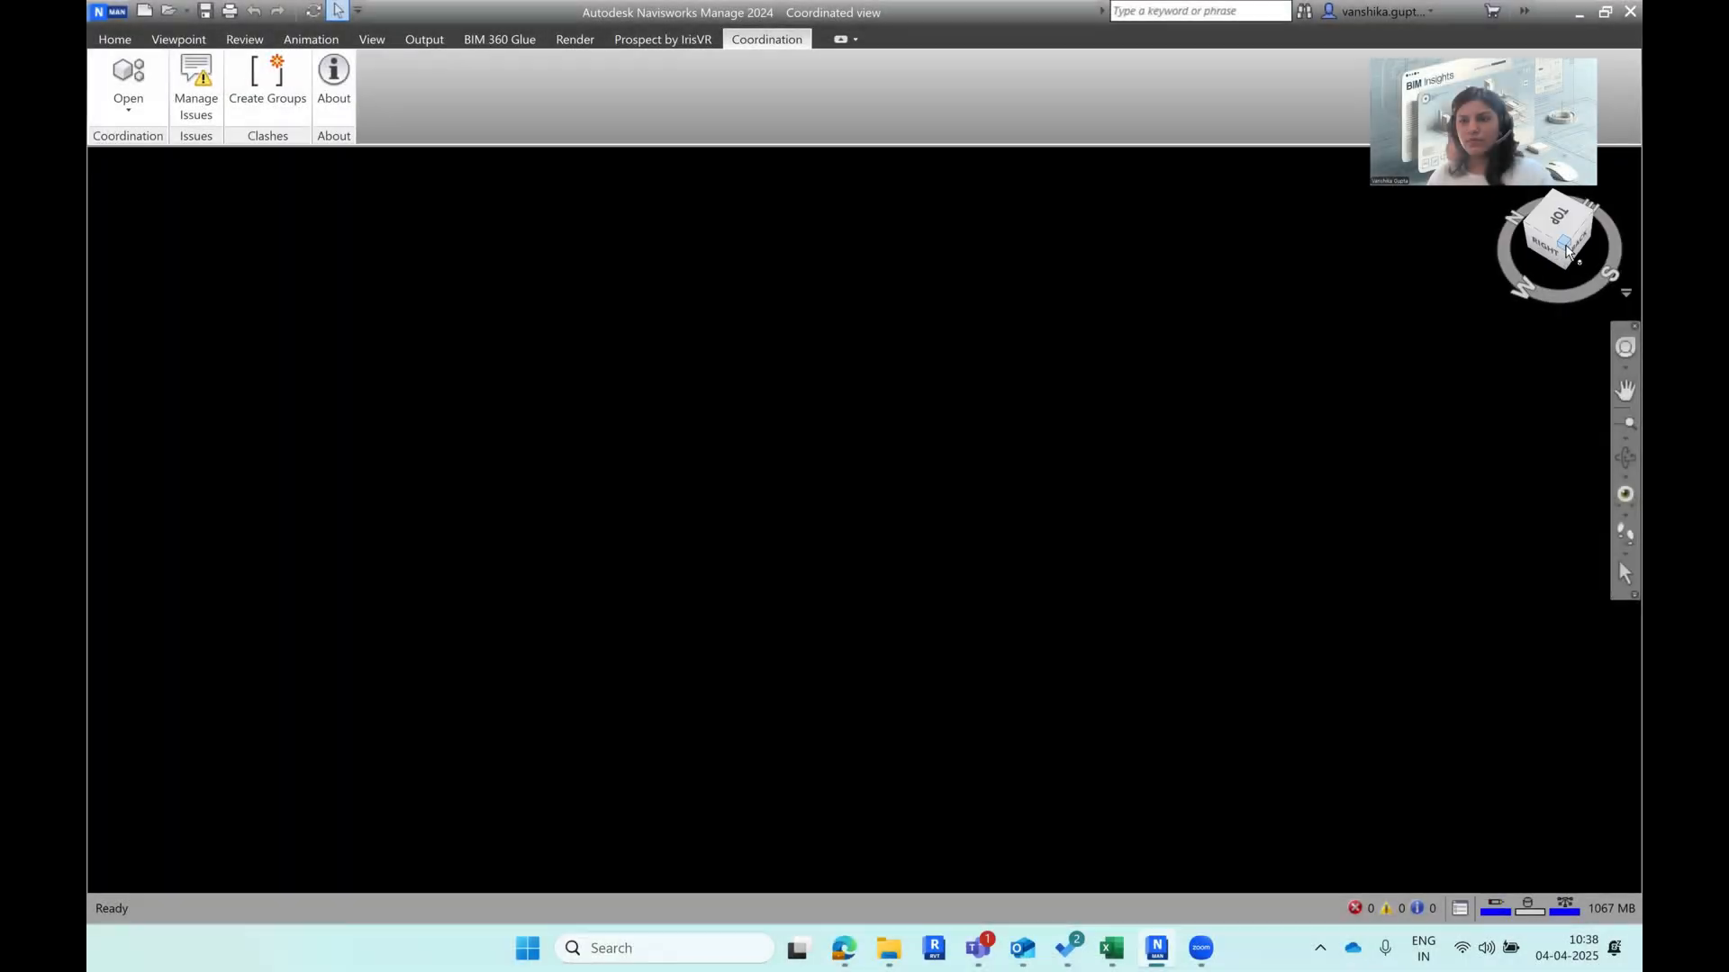
pyautogui.keyDown('shift'); pyautogui.moveTo(1183, 596); pyautogui.dragTo(1132, 481, button='middle'); pyautogui.keyUp('shift')
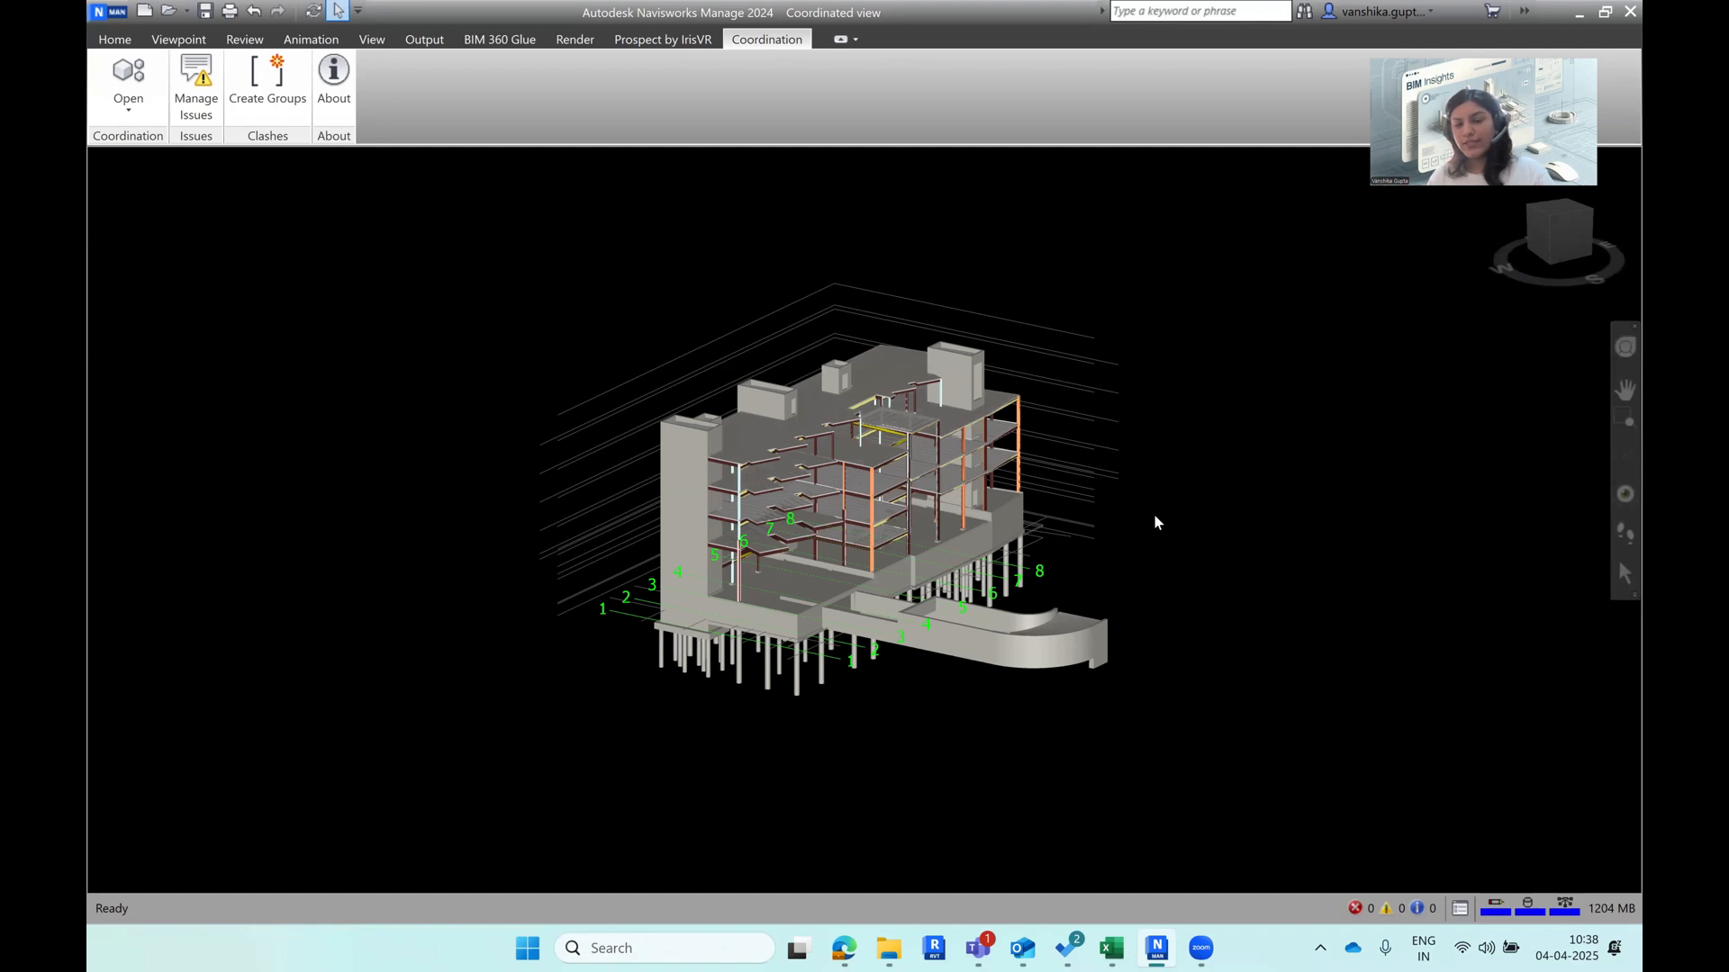
pyautogui.keyDown('shift'); pyautogui.moveTo(1136, 551); pyautogui.dragTo(972, 520, button='middle'); pyautogui.keyUp('shift')
pyautogui.scroll(2, 1221, 546)
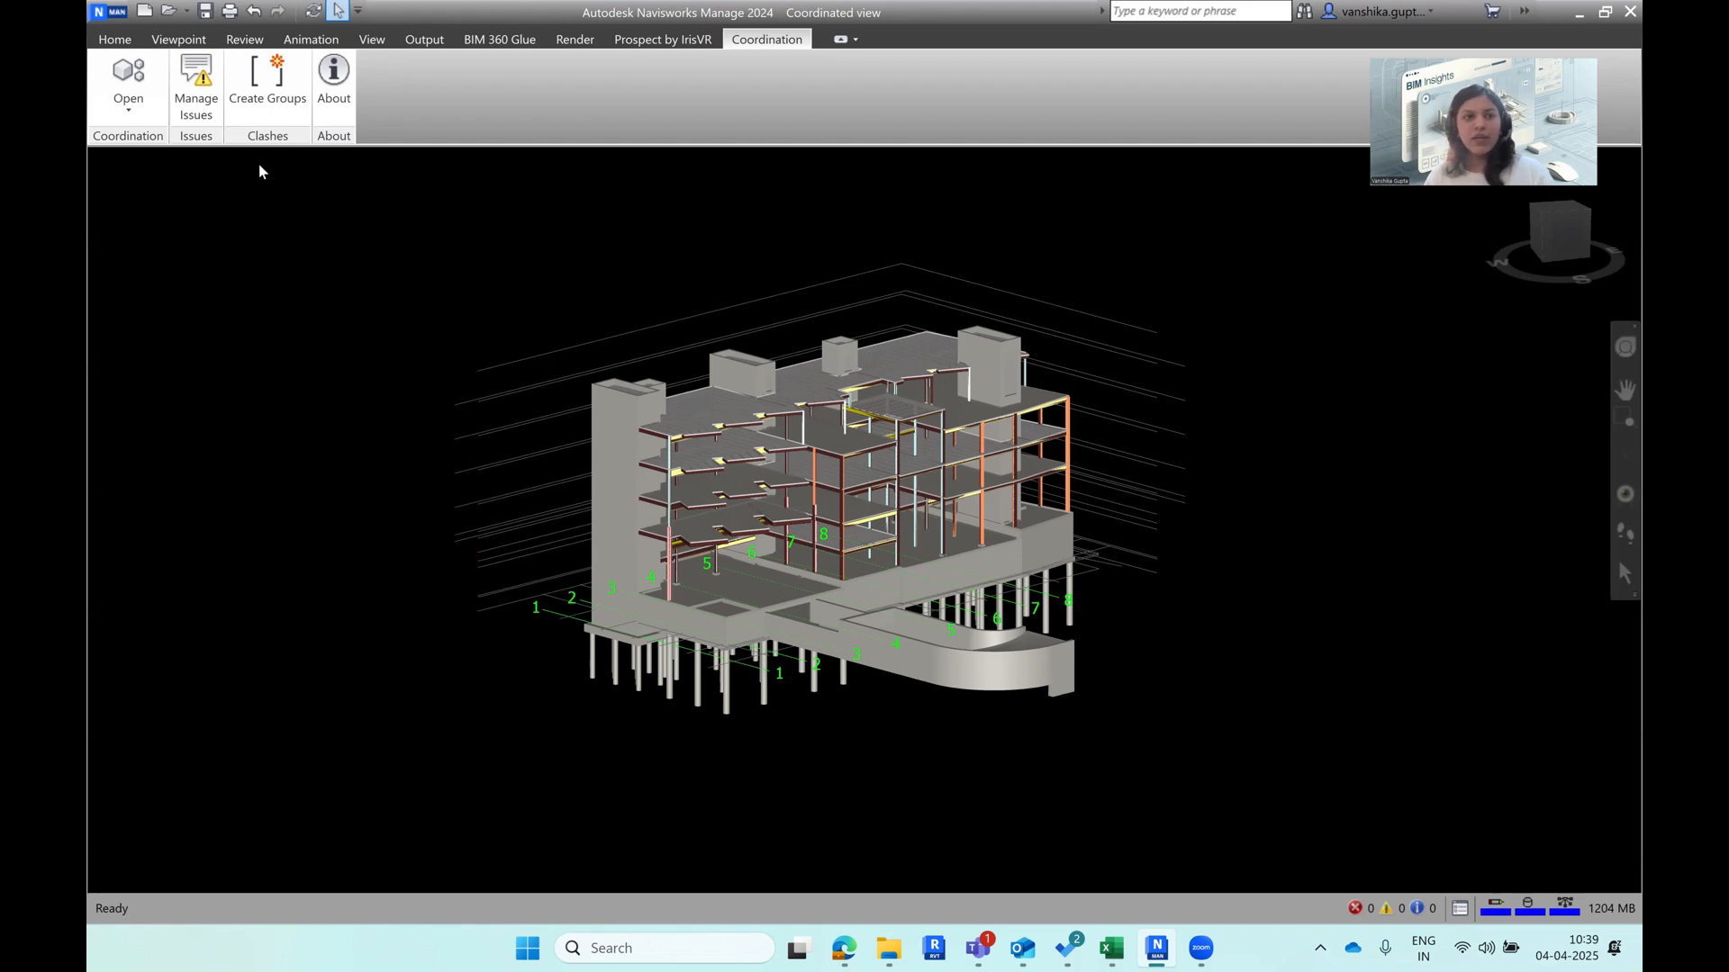
# Step: Show the project's issues and start a new issue pinned to the lower slab at the building's front
pyautogui.click(196, 87)
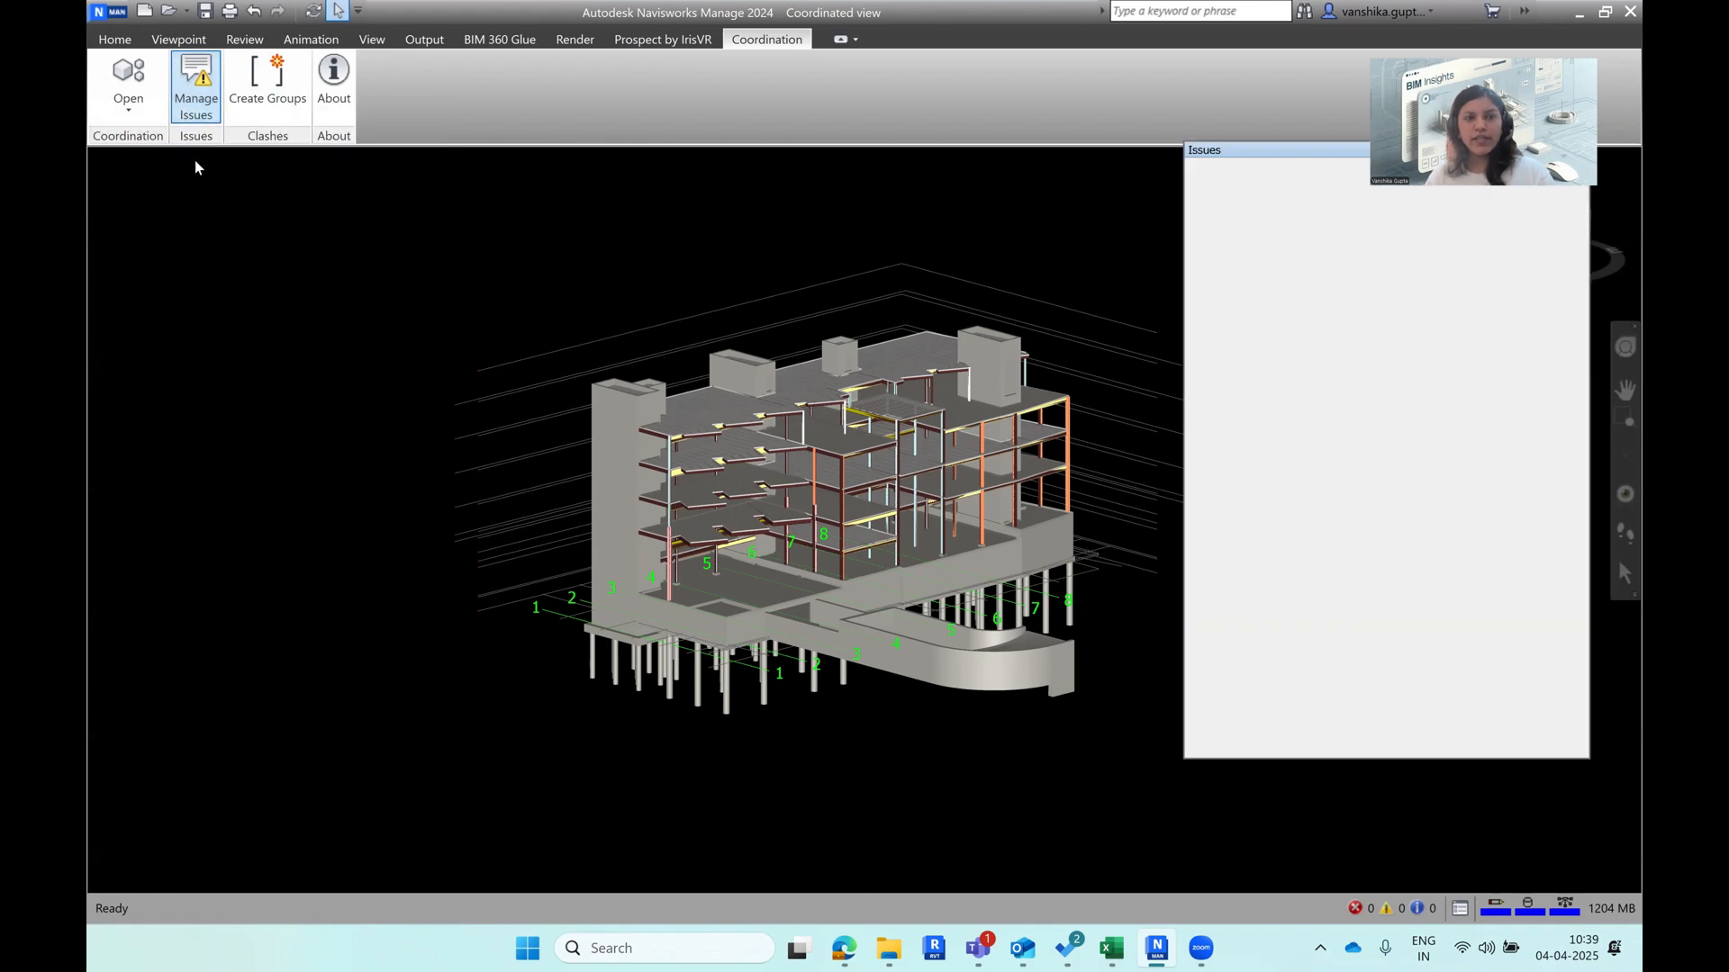
pyautogui.moveTo(1234, 158); pyautogui.dragTo(1246, 218)
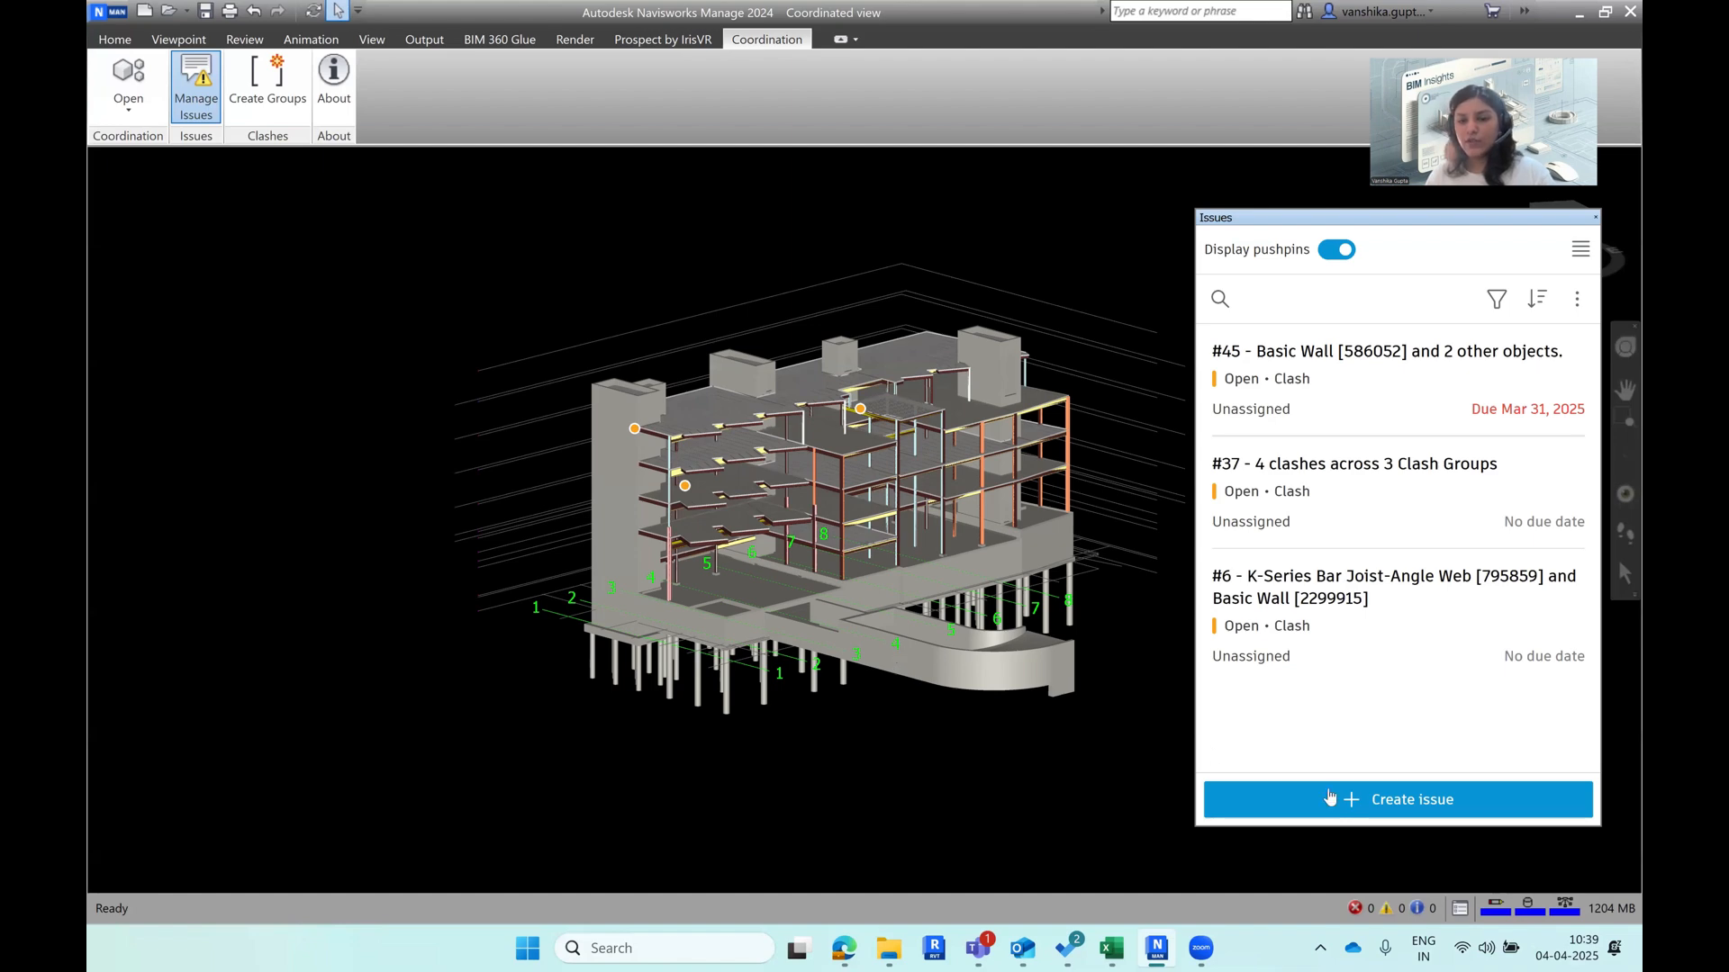
pyautogui.click(1351, 801)
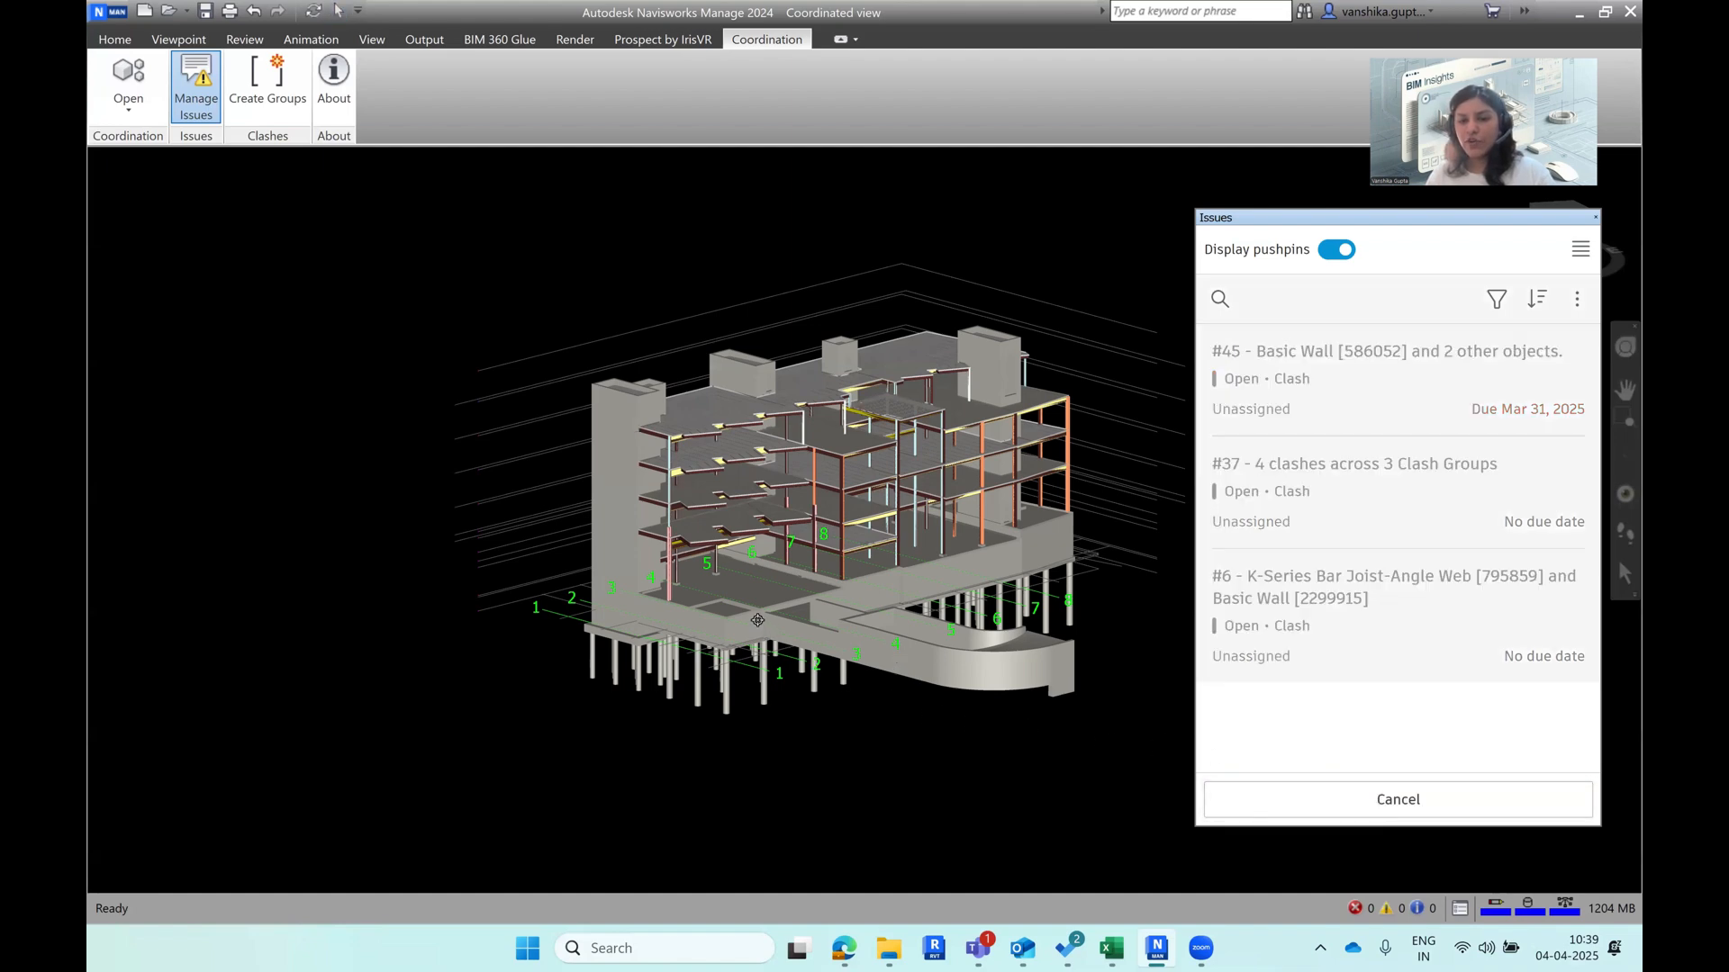
pyautogui.click(755, 611)
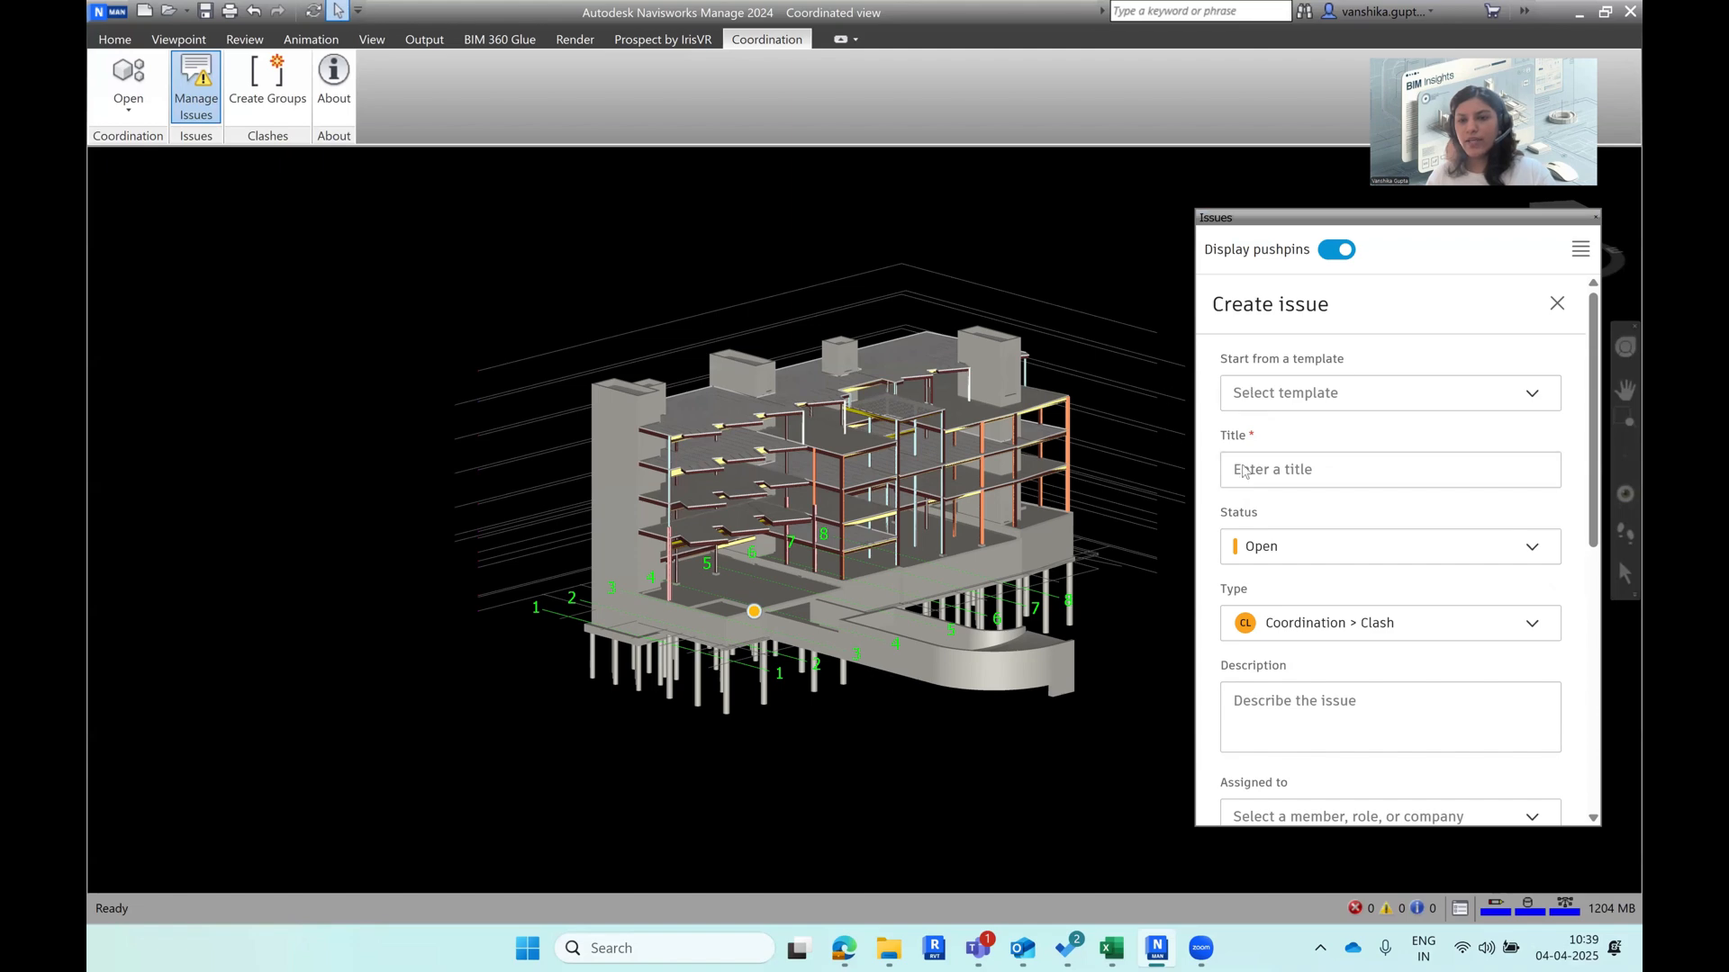
# Step: Look through the new issue's fields and try to create the issue without a title
pyautogui.scroll(-5, 1319, 372)
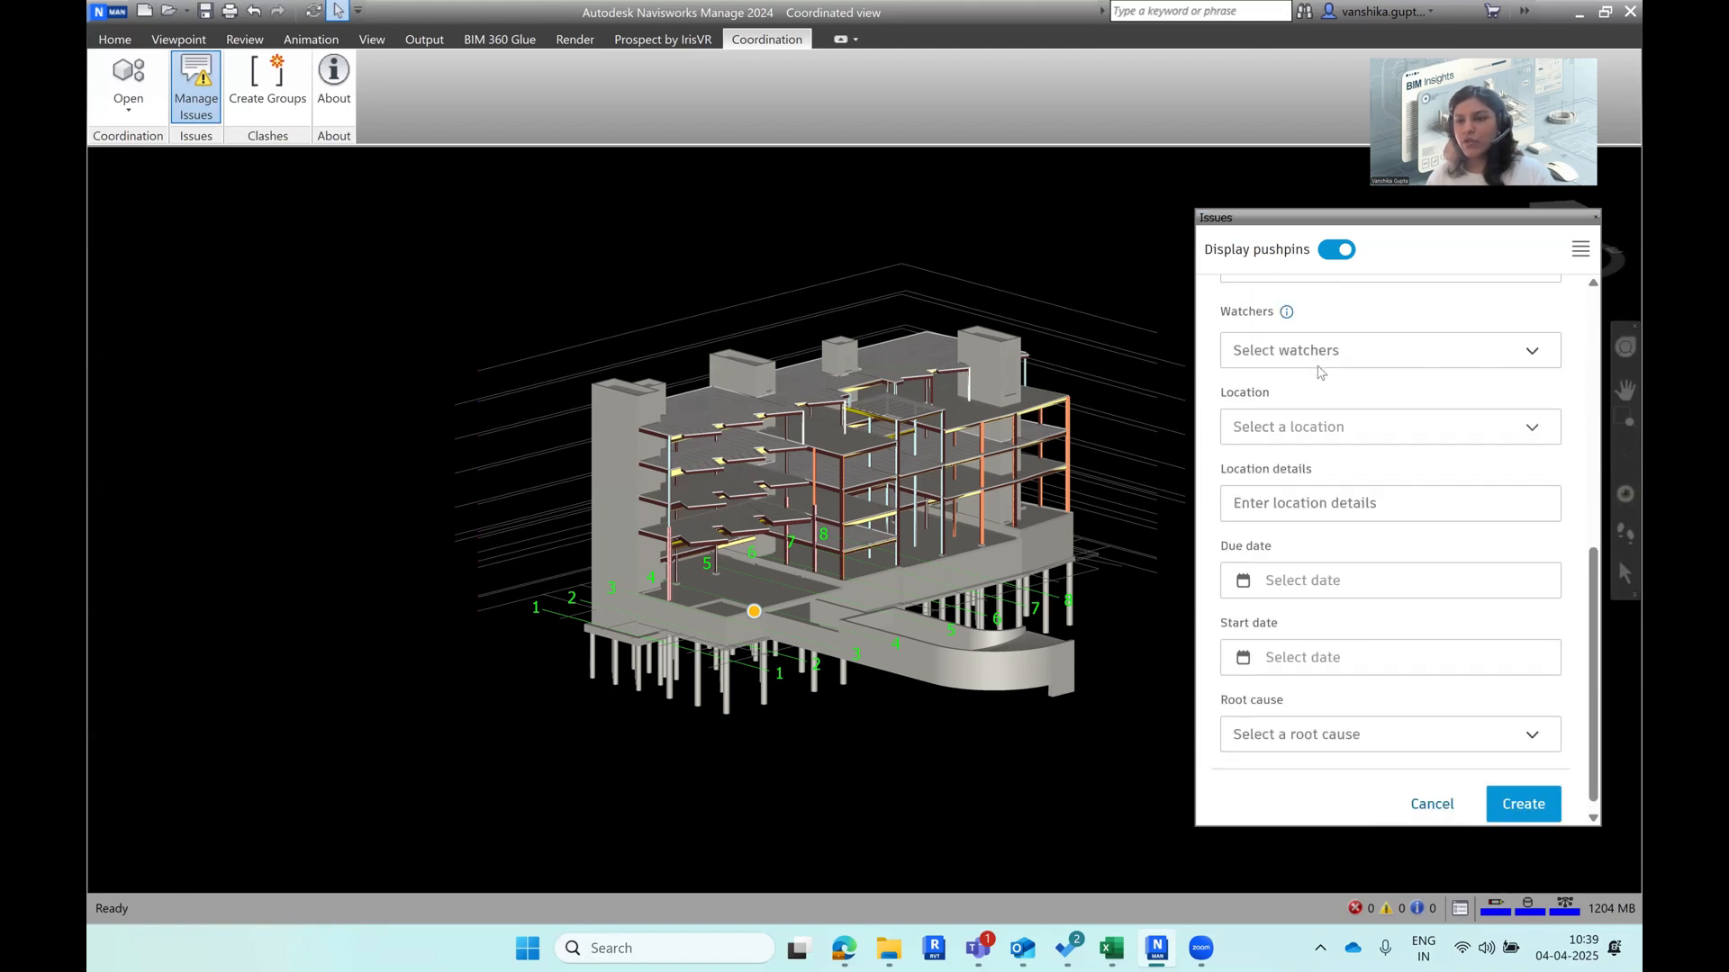
pyautogui.scroll(5, 1305, 371)
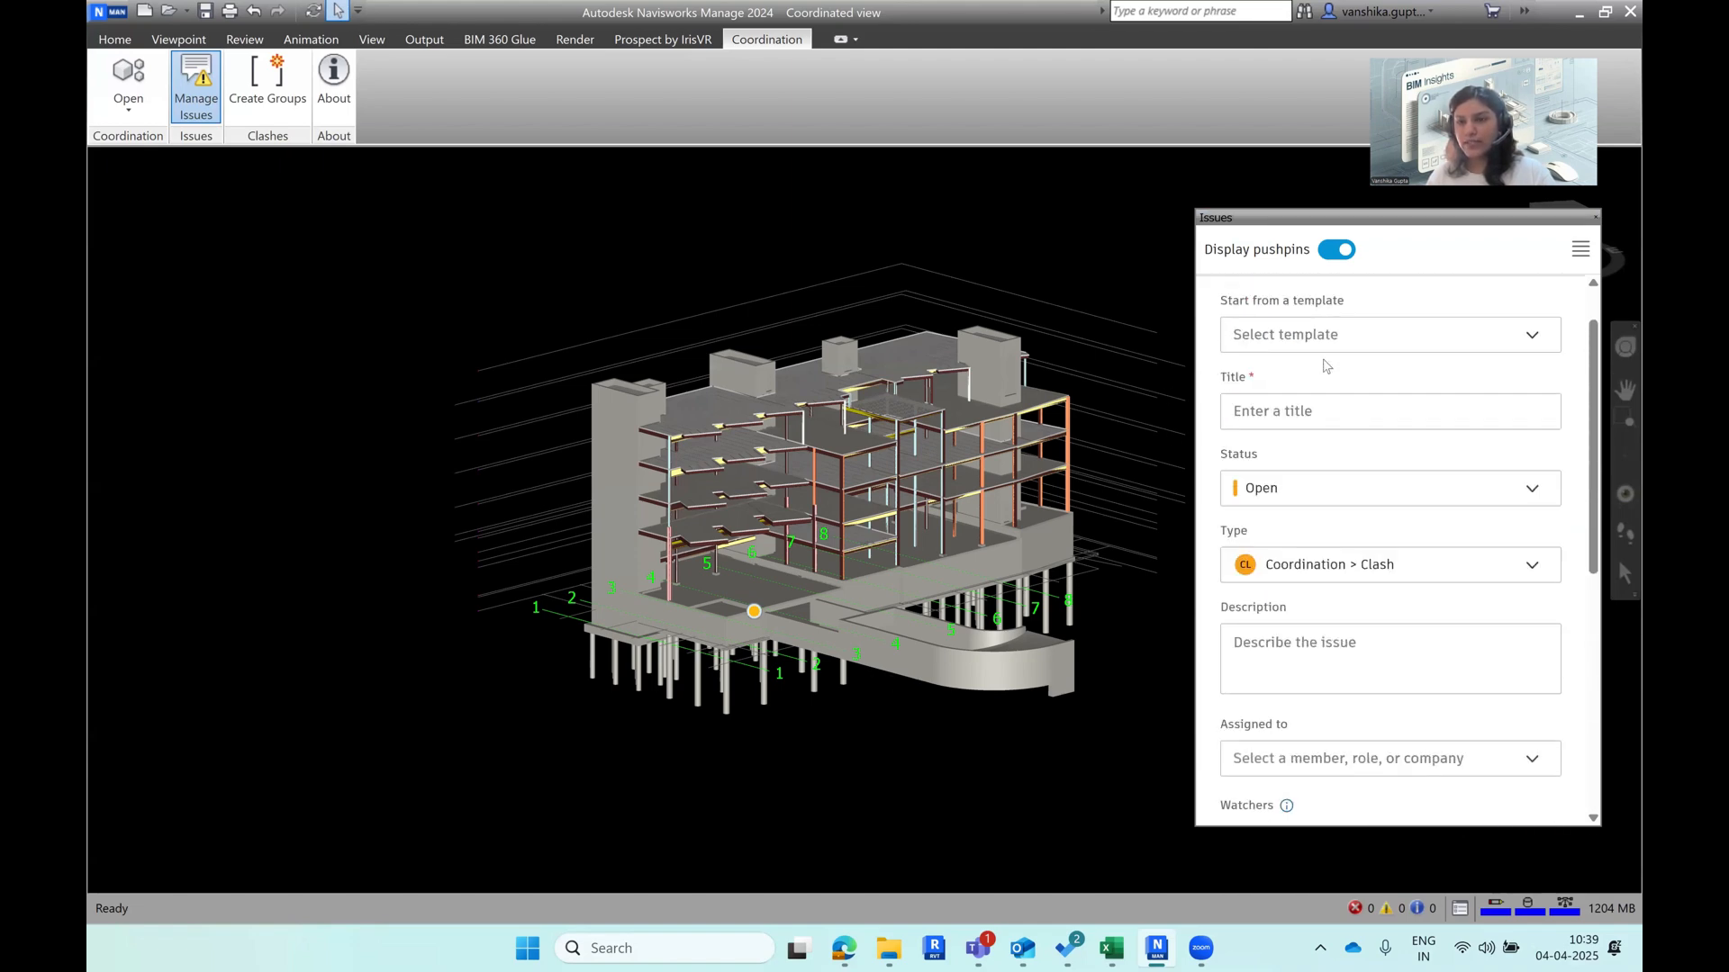
pyautogui.scroll(-5, 1306, 372)
pyautogui.click(1521, 804)
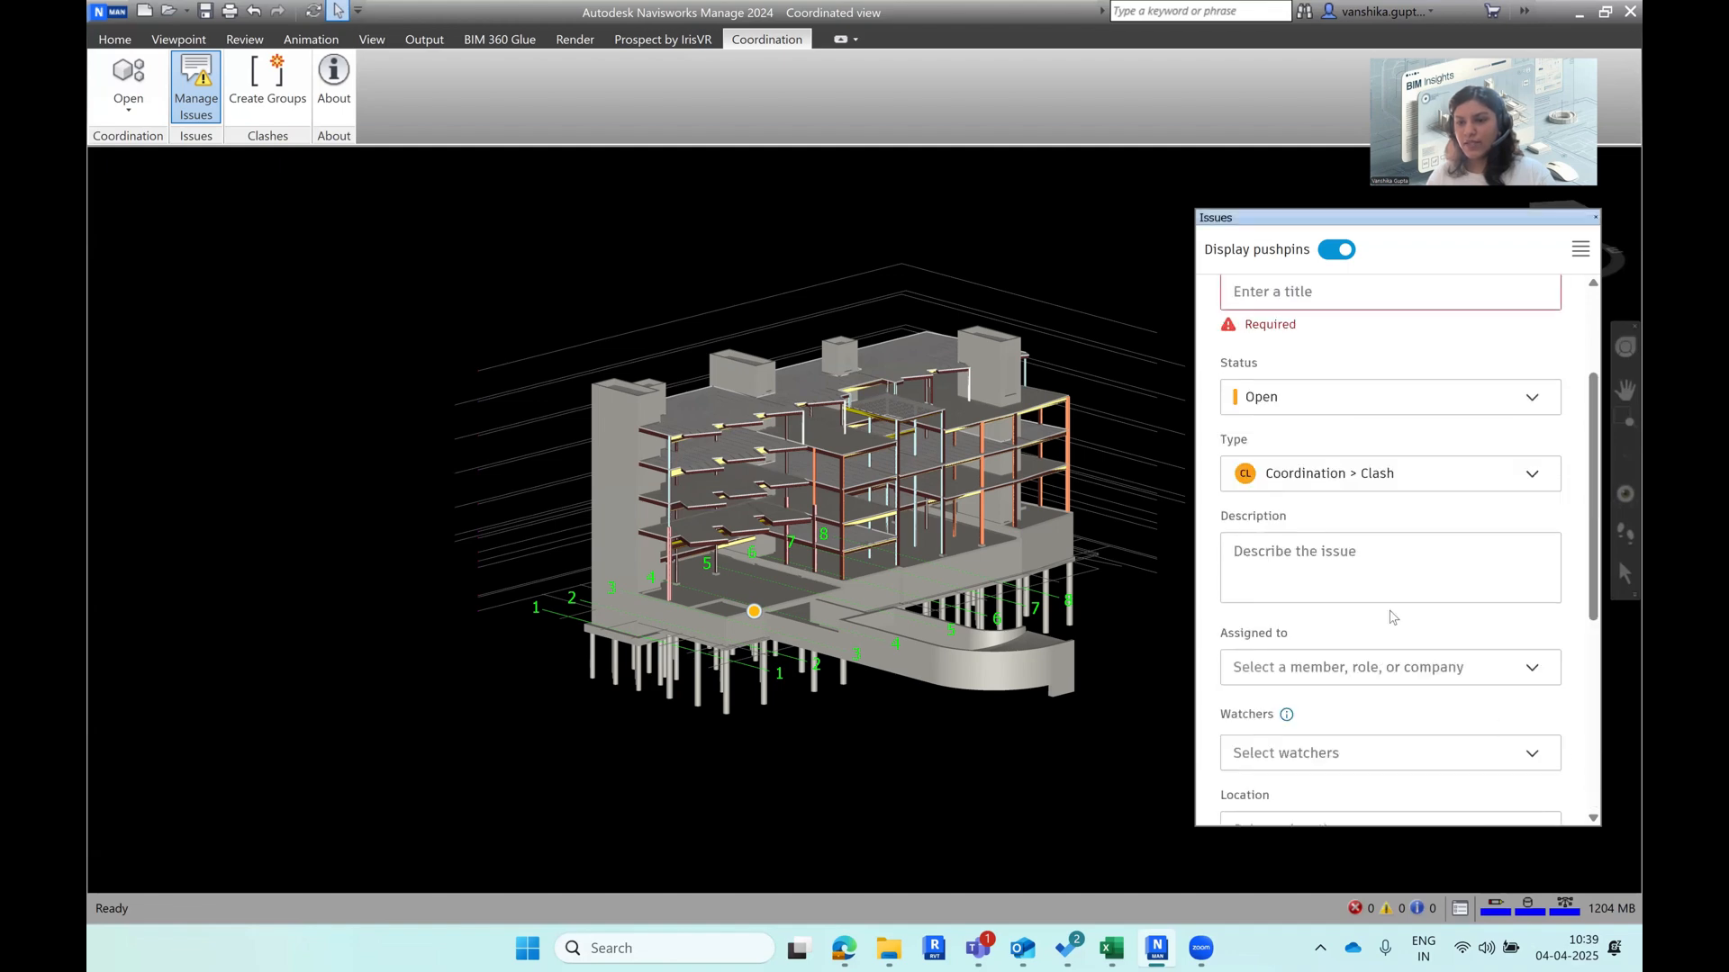
pyautogui.scroll(1, 1313, 374)
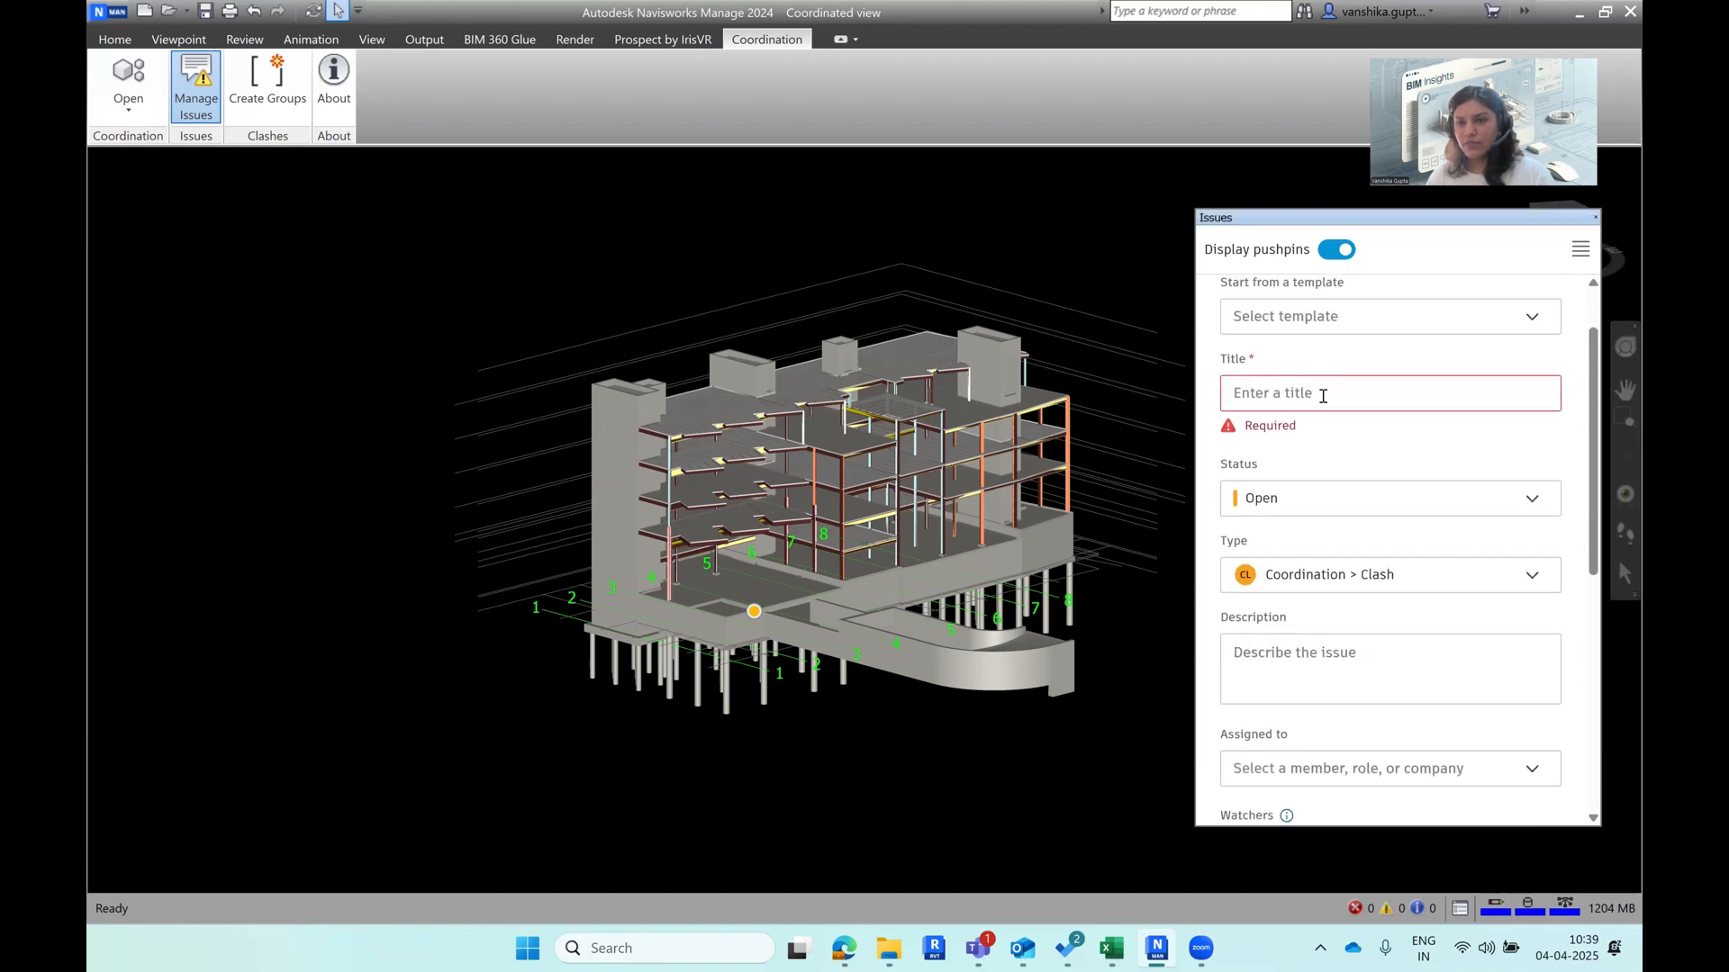
# Step: Apply the Wall template to the new issue, create it and close the issues list
pyautogui.click(1335, 317)
pyautogui.click(1339, 459)
pyautogui.scroll(-5, 1254, 529)
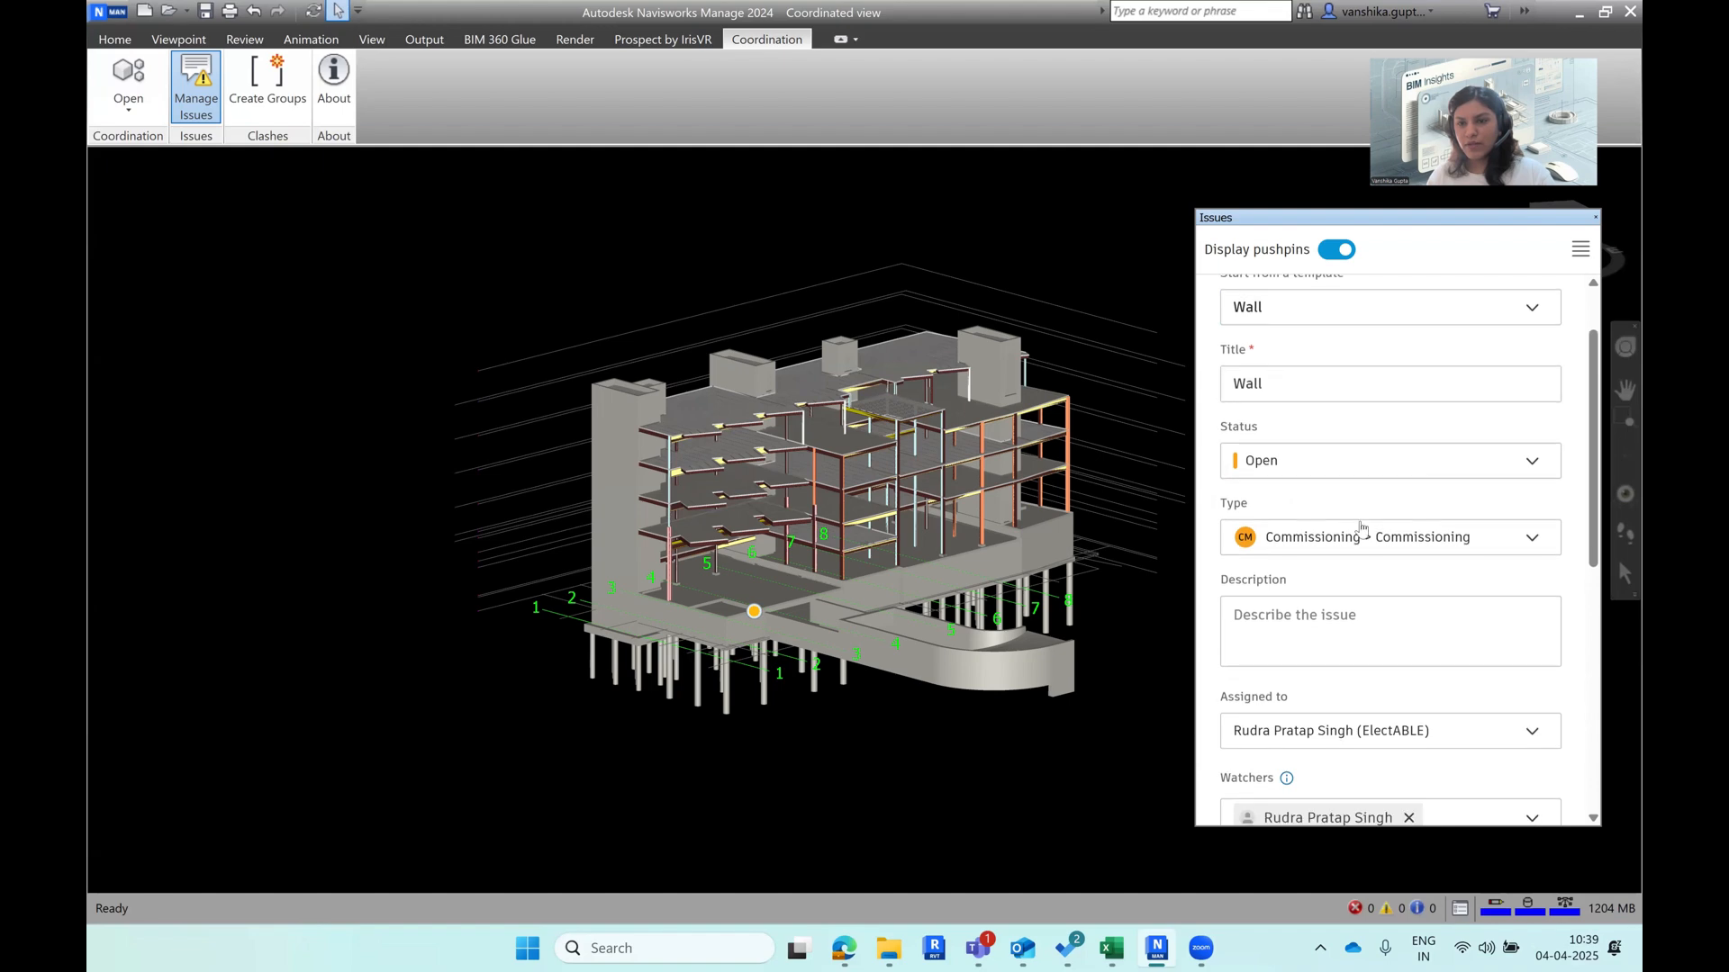
pyautogui.click(1523, 791)
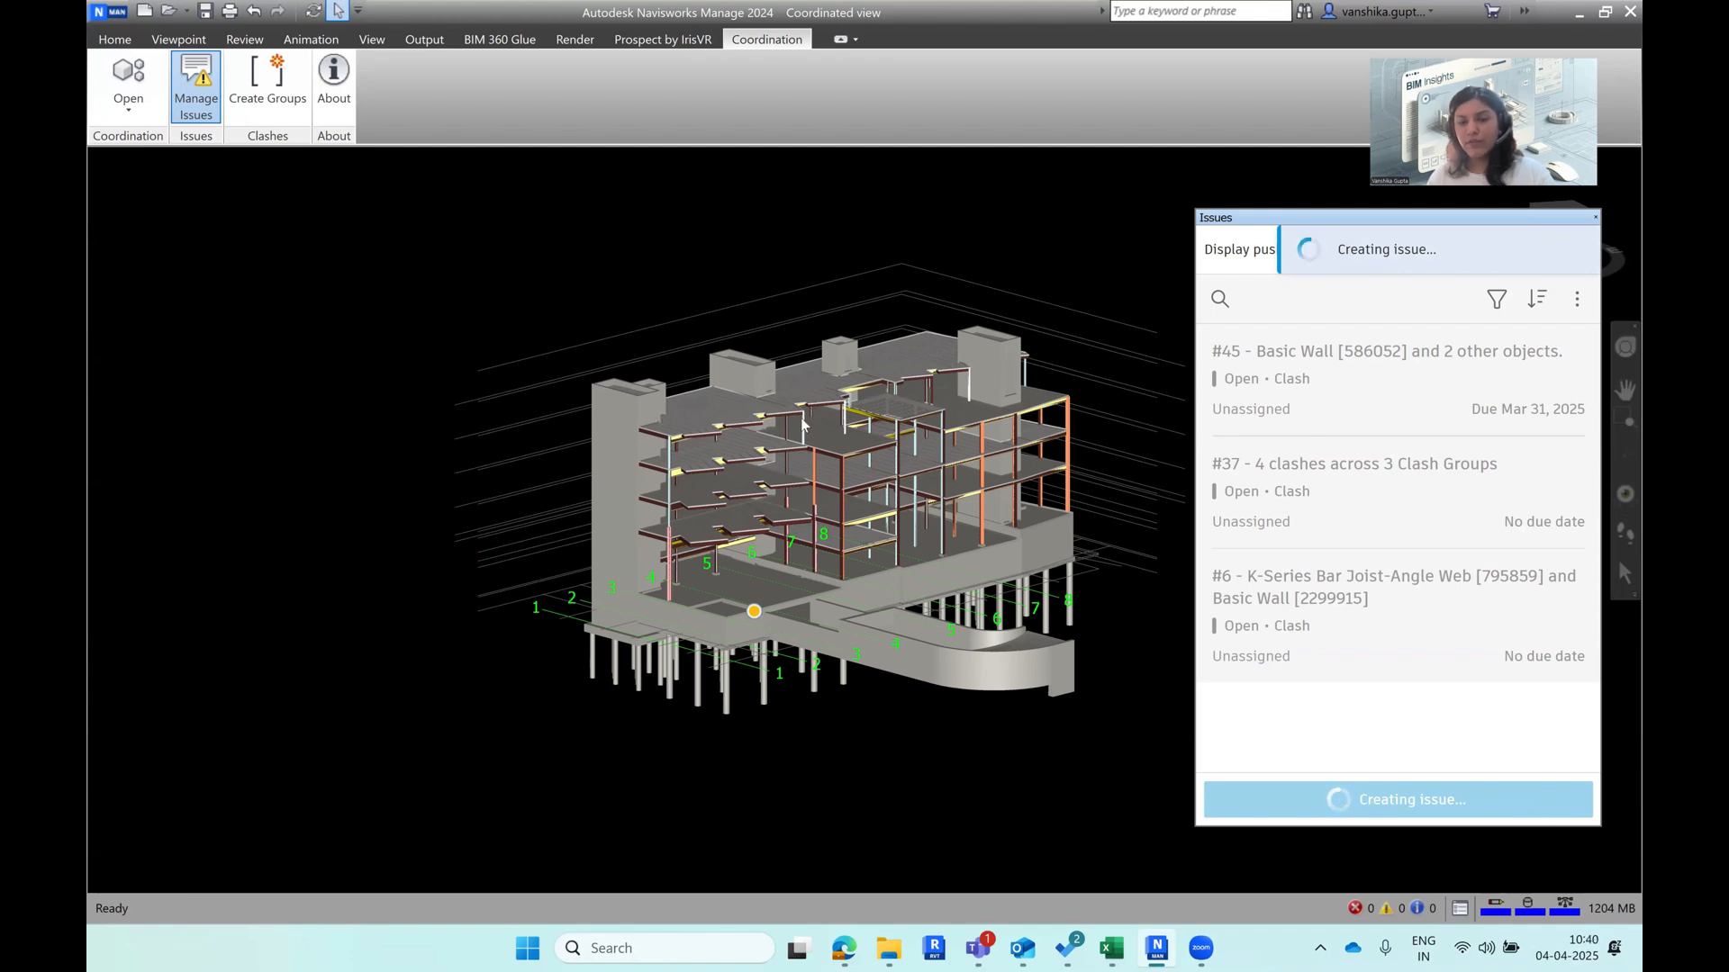
pyautogui.click(1595, 220)
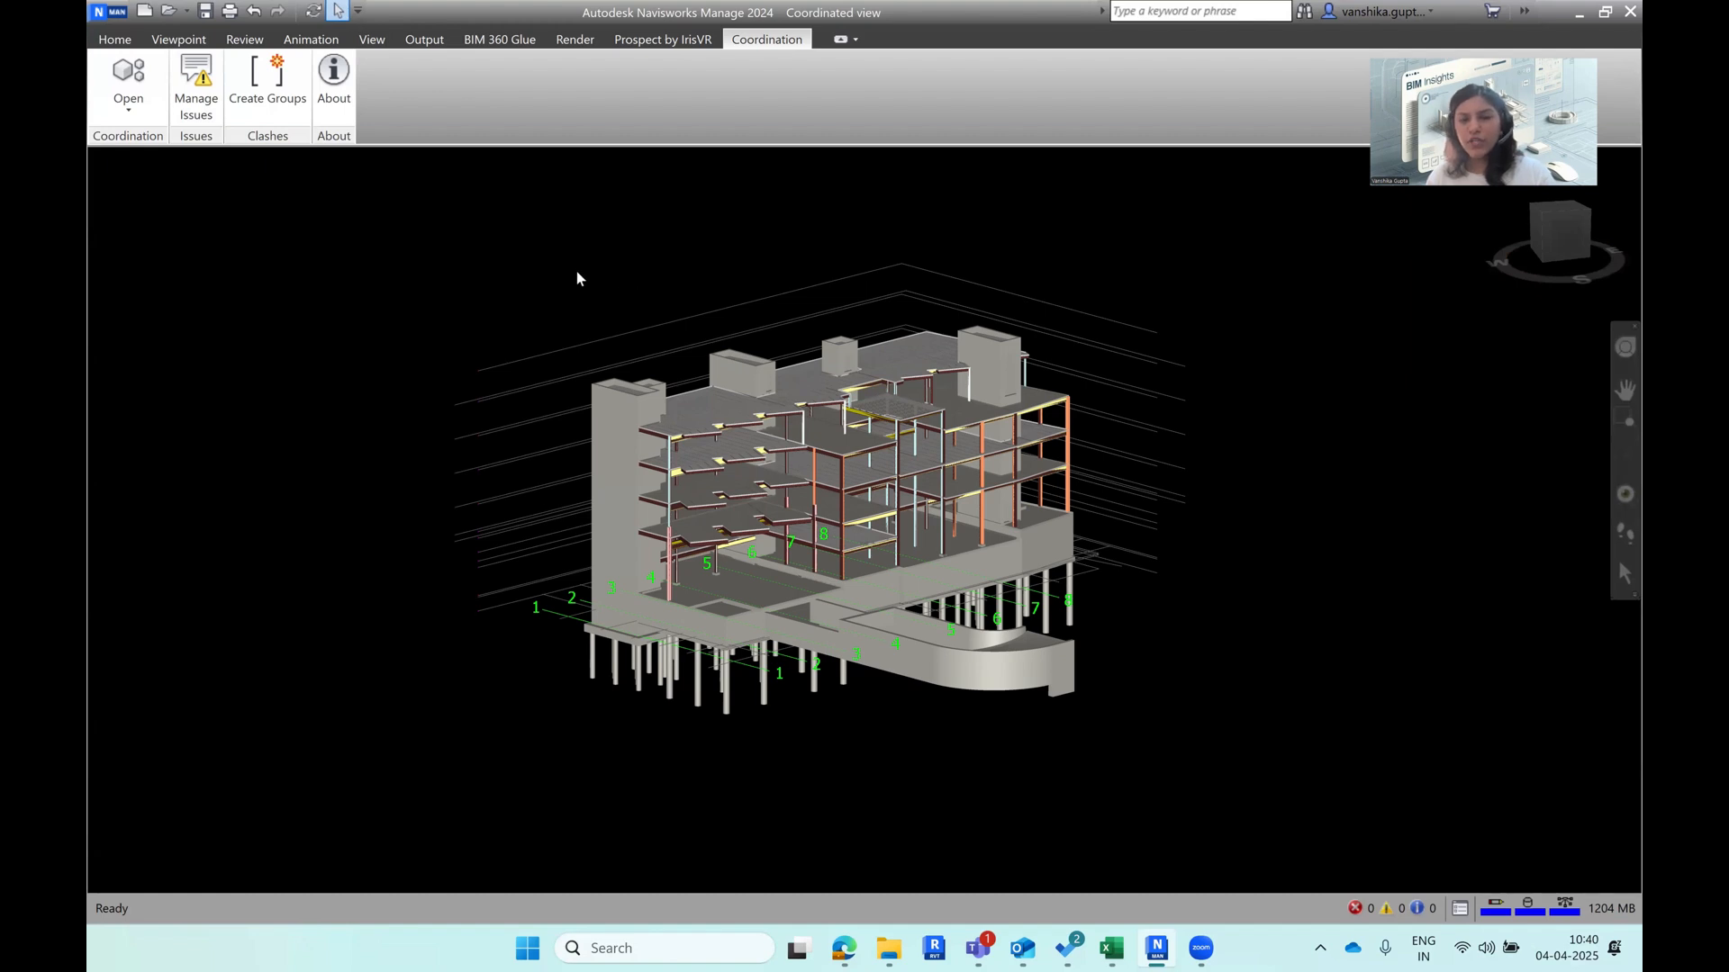
# Step: Save the view as a Navisworks 2016-2024 file set named Coordinated view in the Downloads folder
pyautogui.click(110, 13)
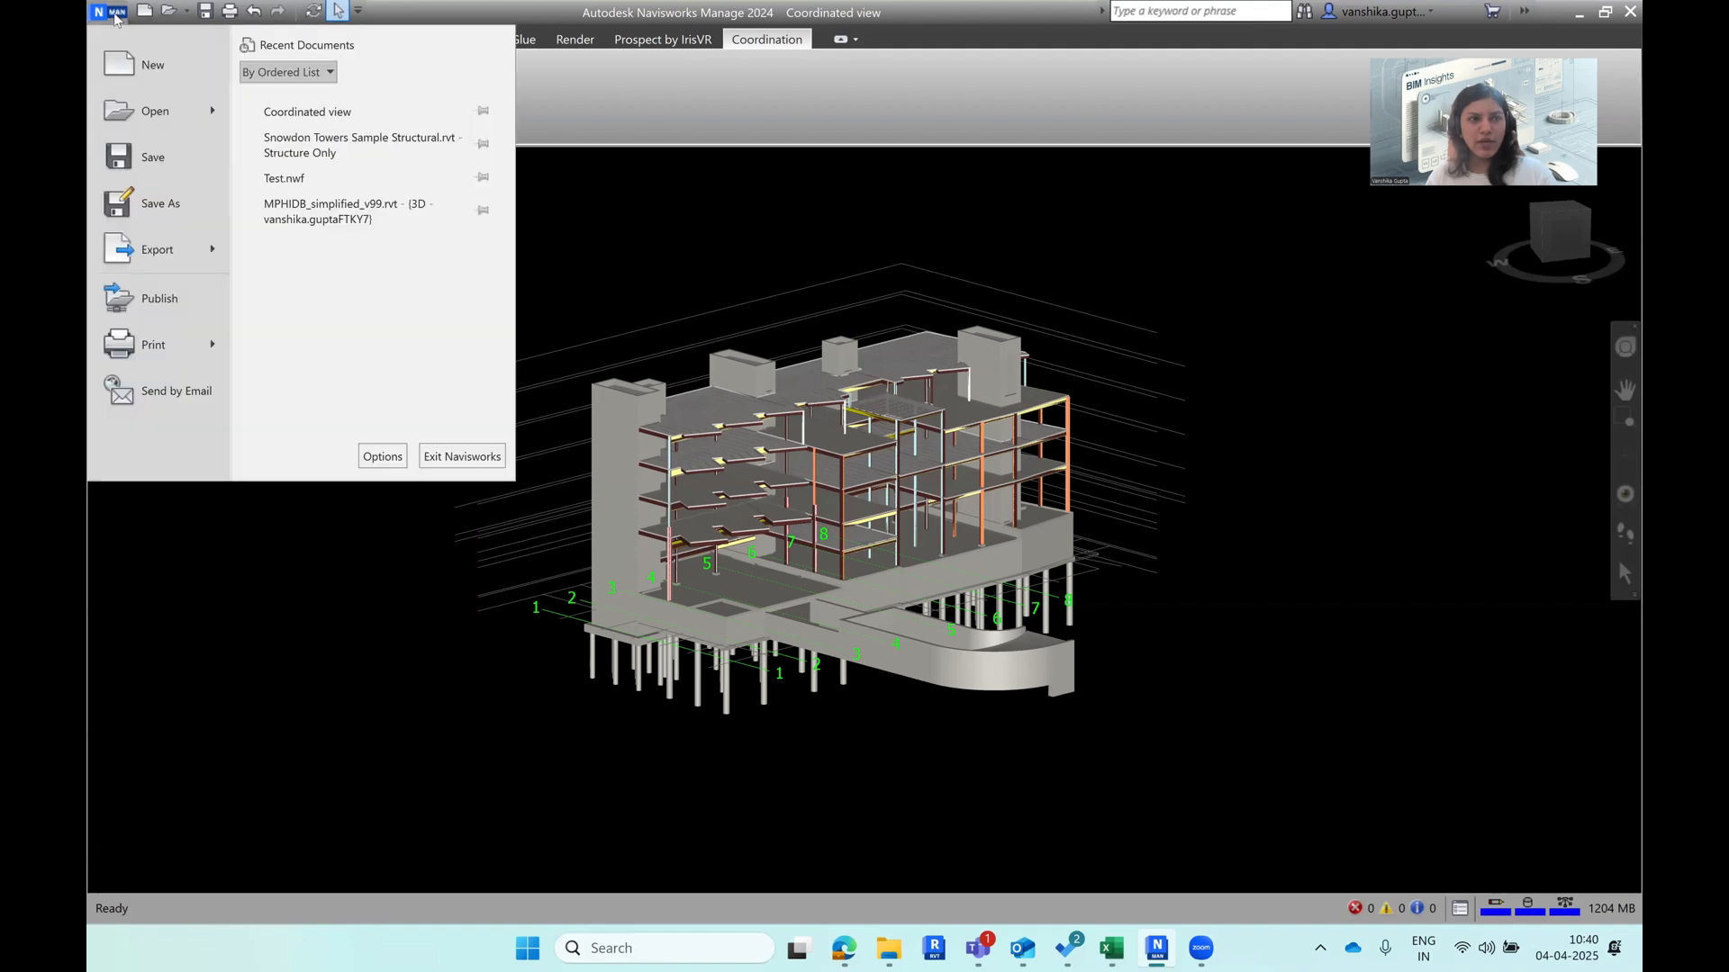
pyautogui.click(162, 203)
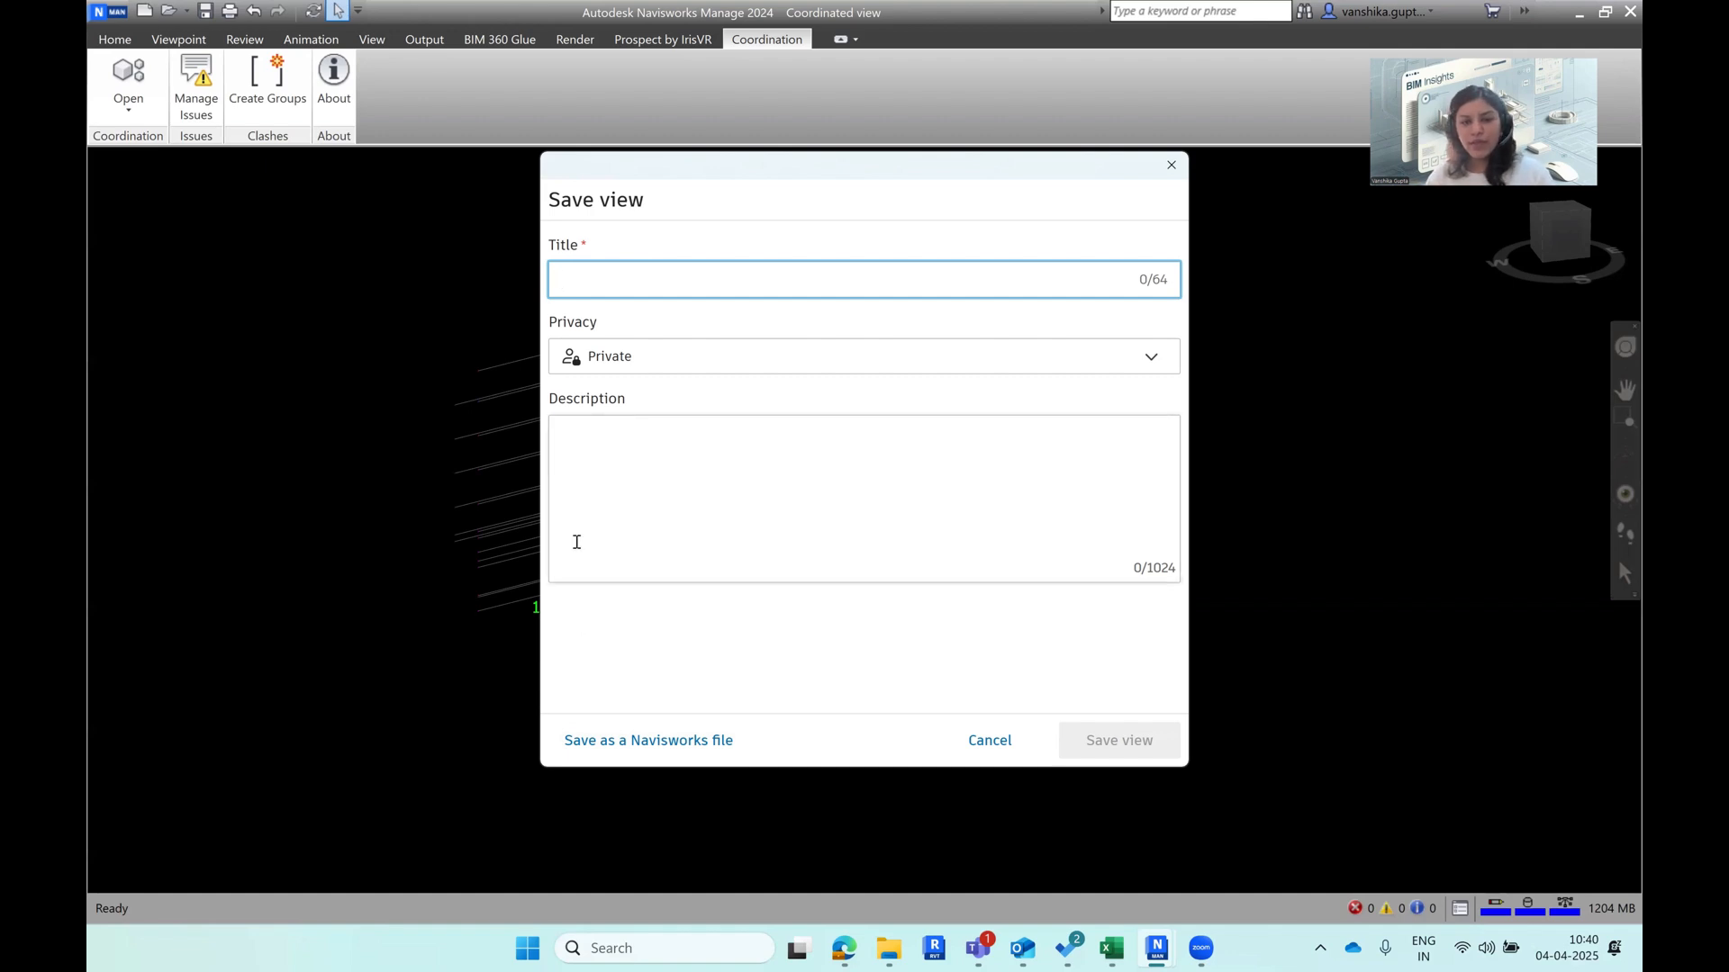
pyautogui.click(705, 737)
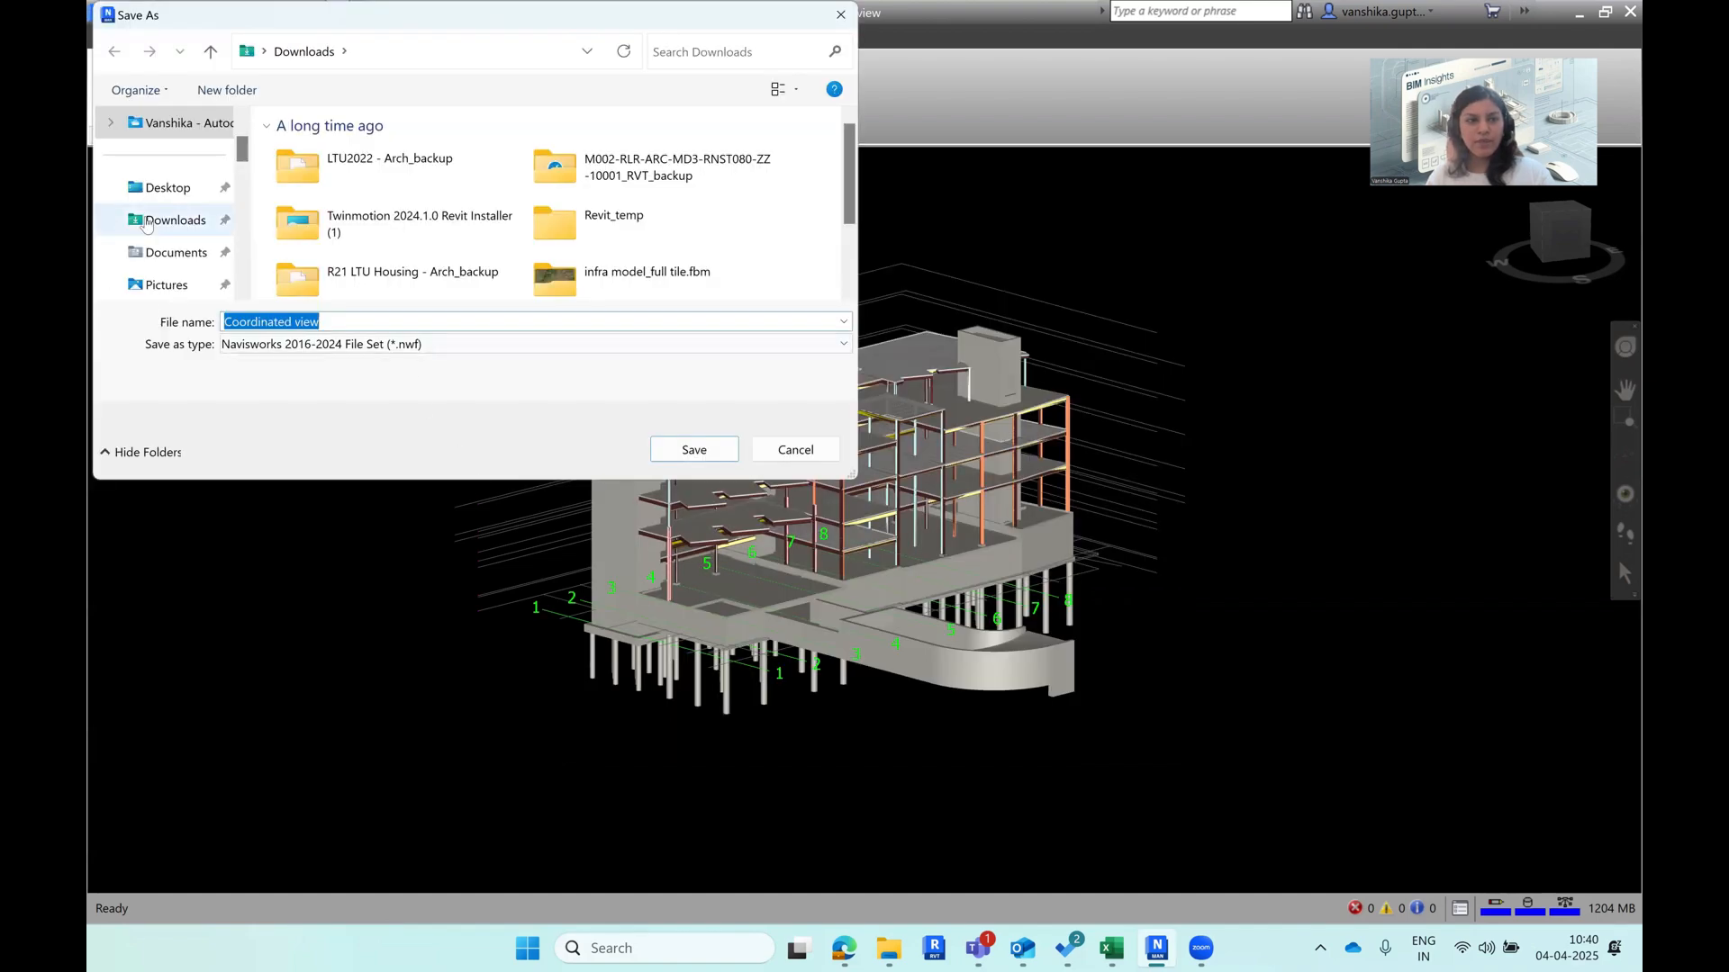
pyautogui.click(148, 225)
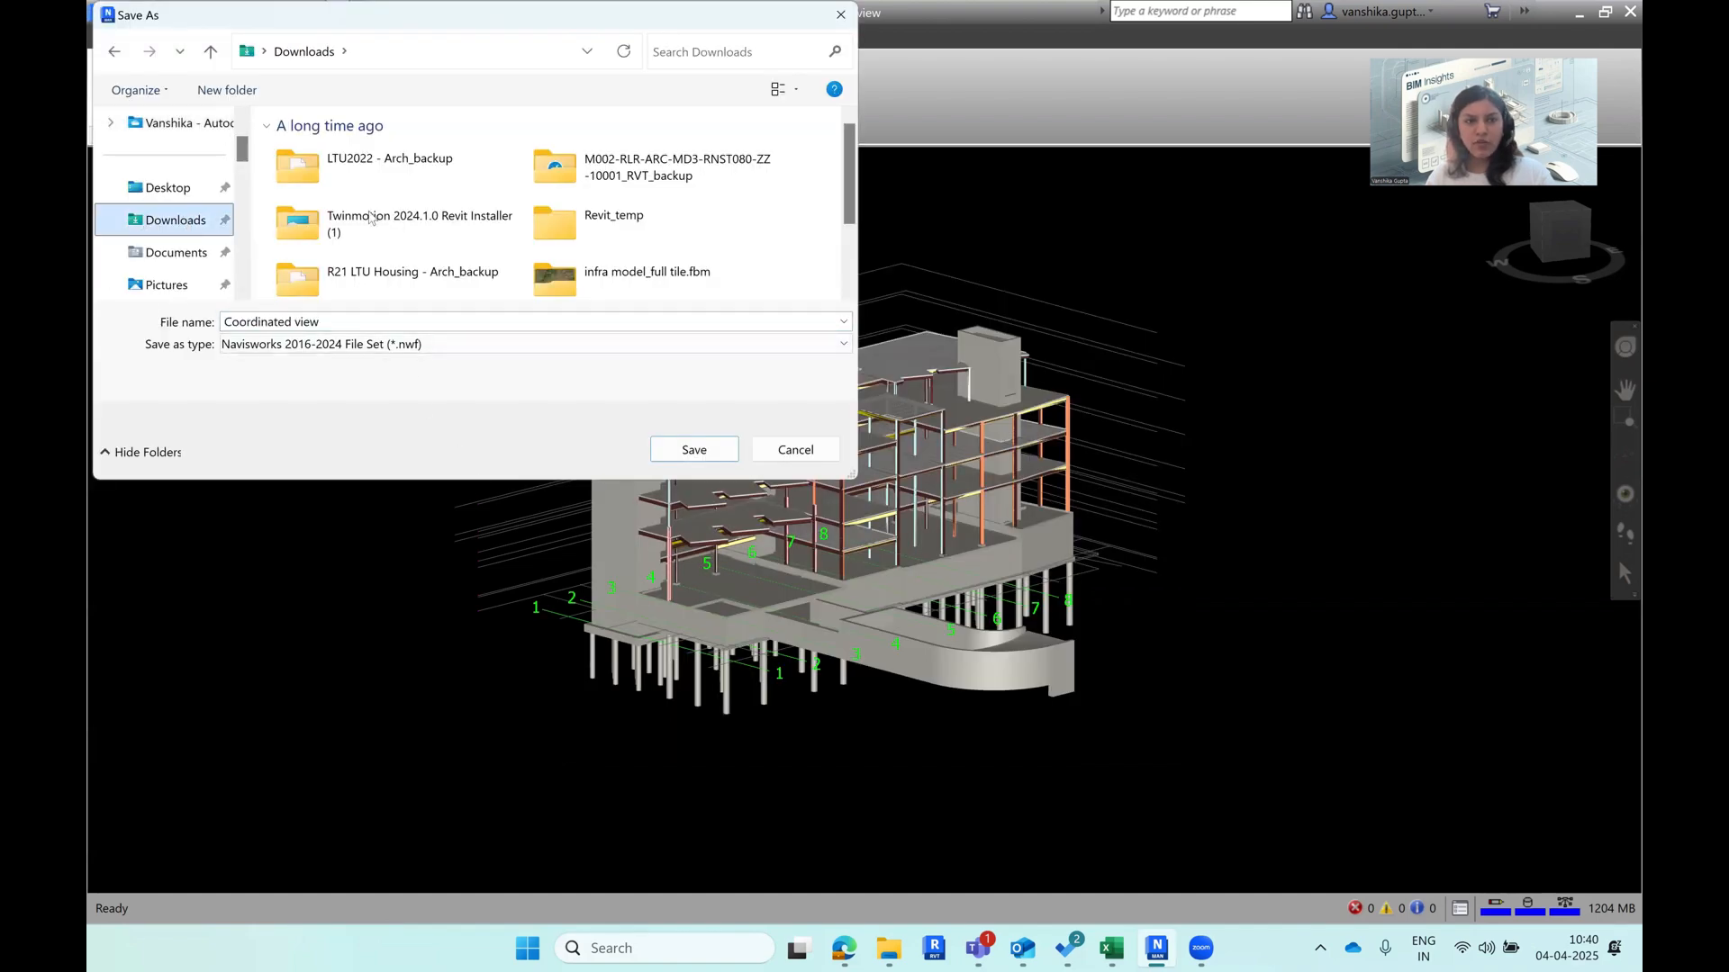
pyautogui.click(501, 352)
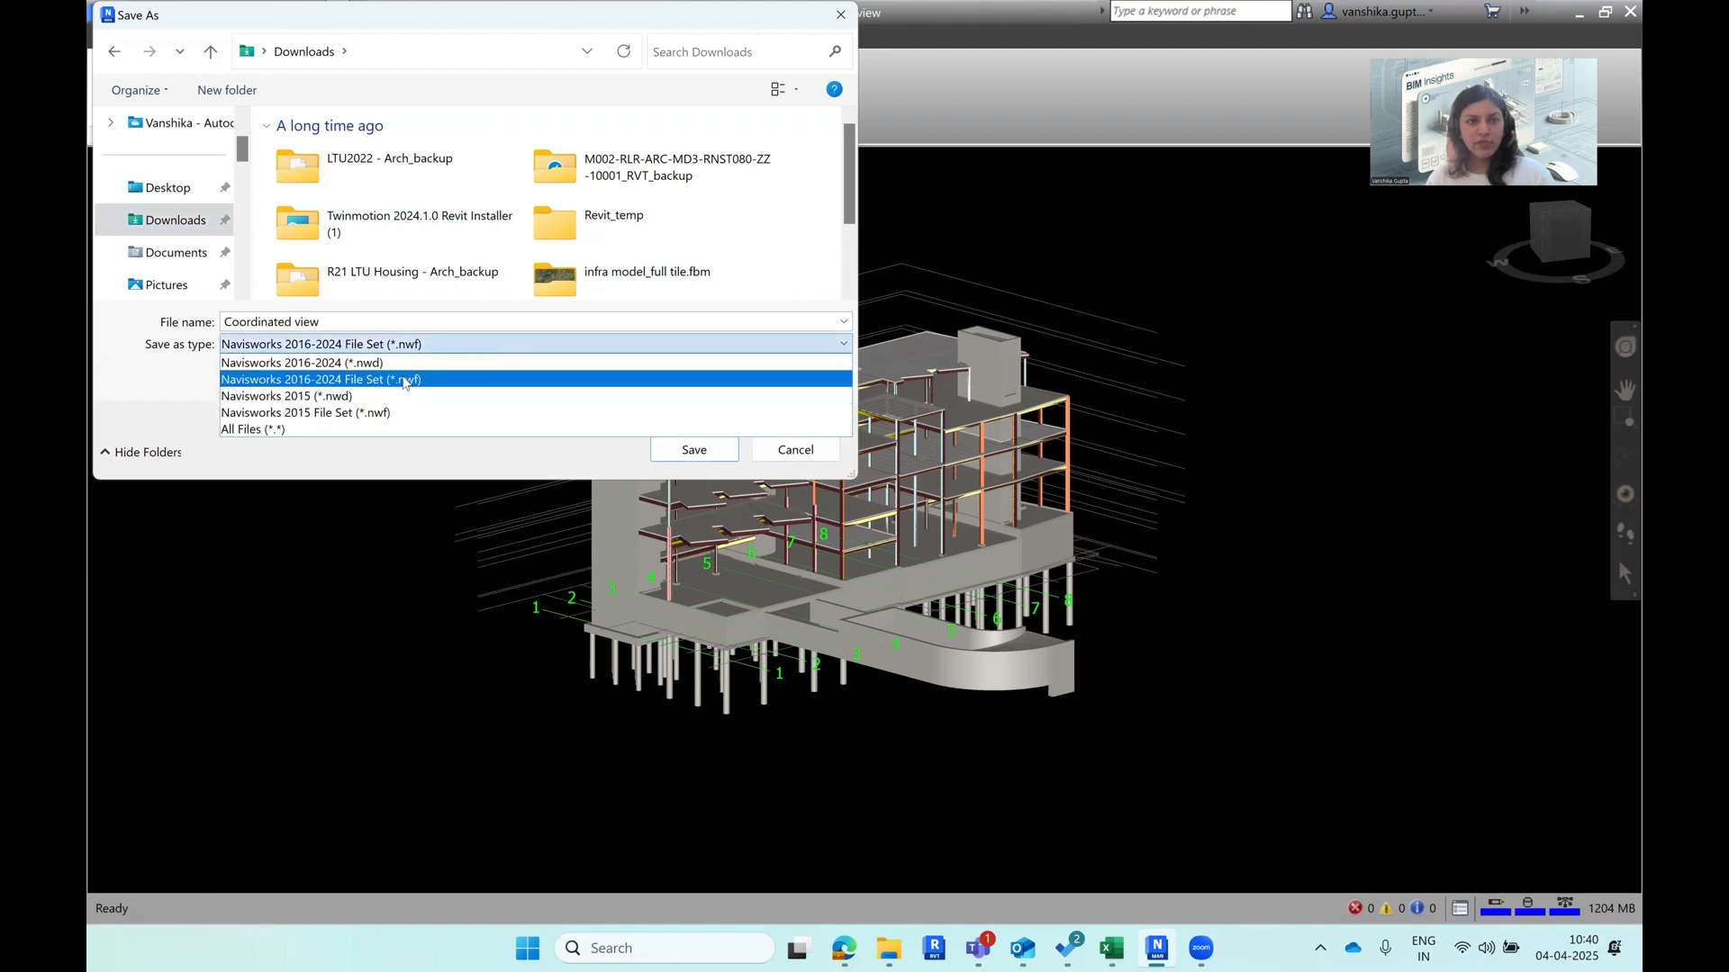
pyautogui.click(182, 392)
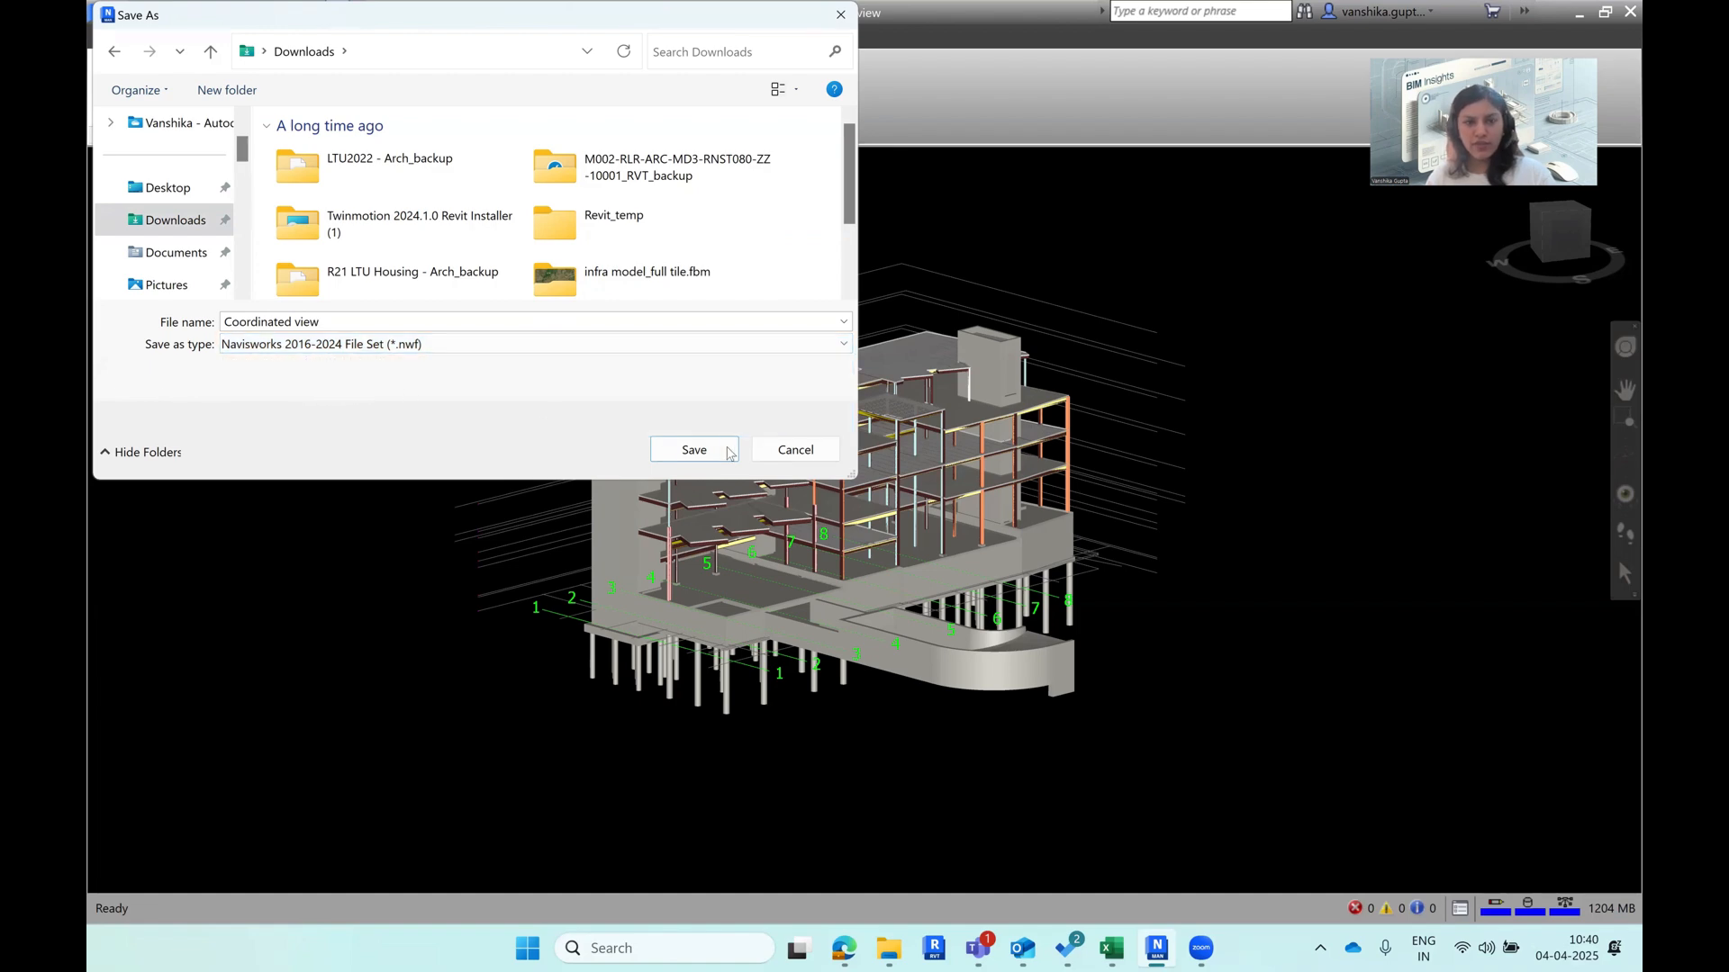
pyautogui.click(693, 449)
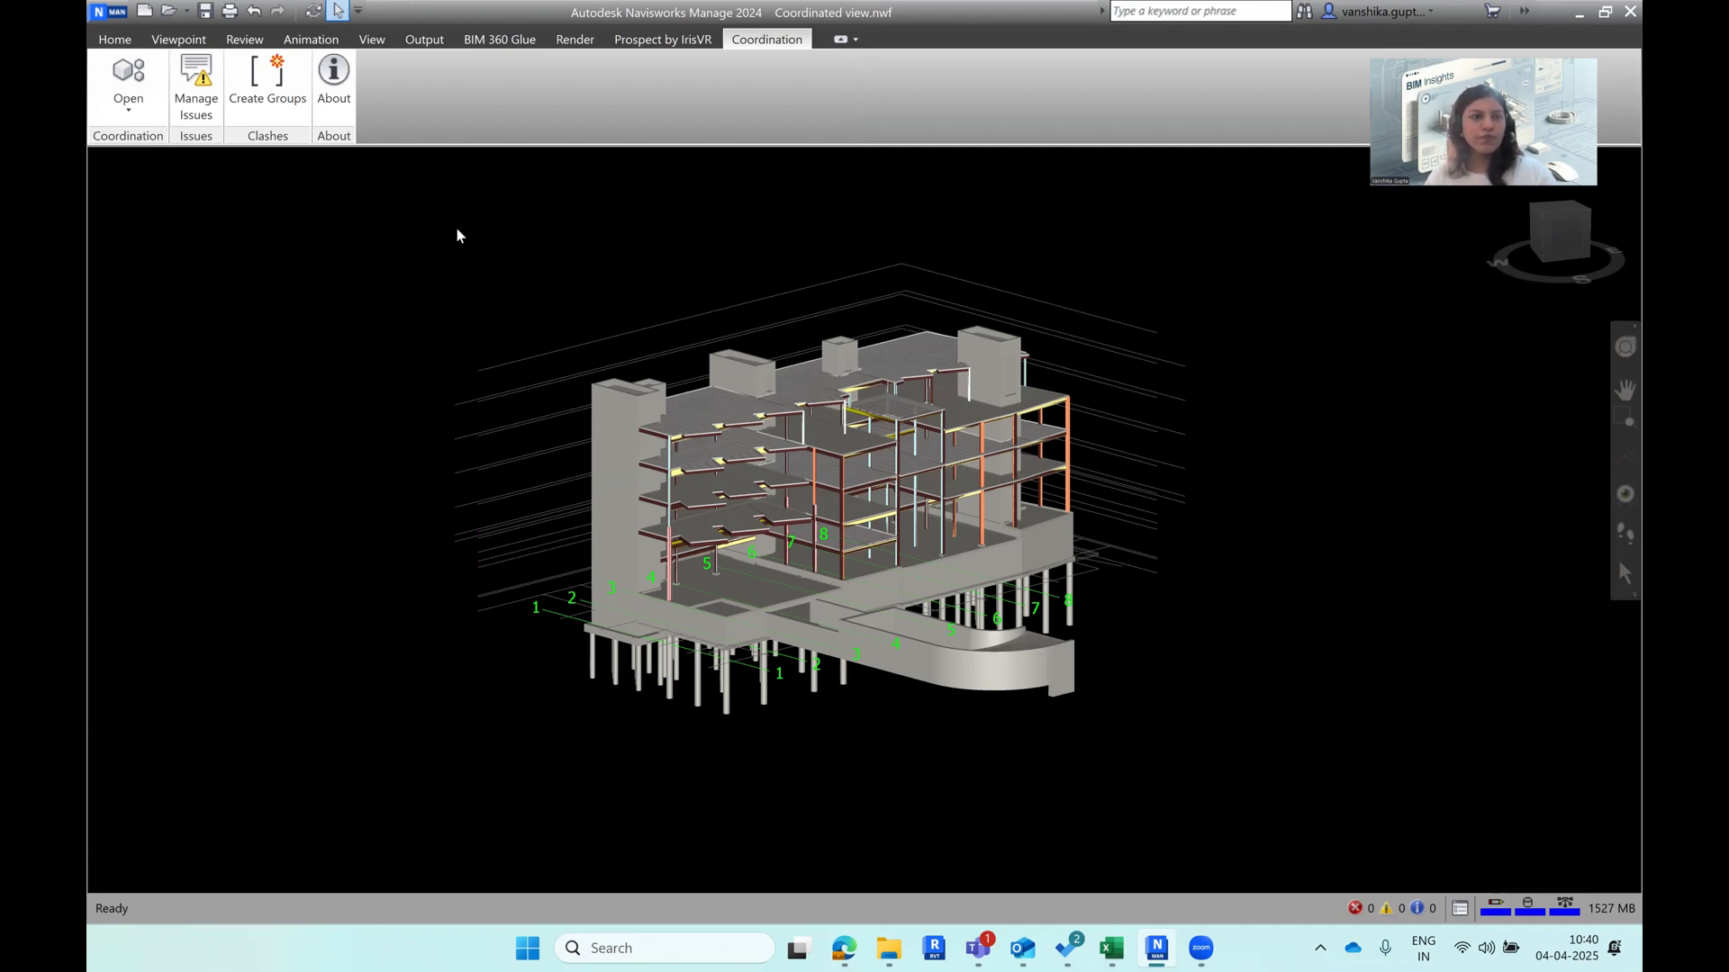
# Step: Choose the Structure Only L2_M1, L3 and L4 models for appending, and dismiss the dialog without adding them
pyautogui.click(130, 114)
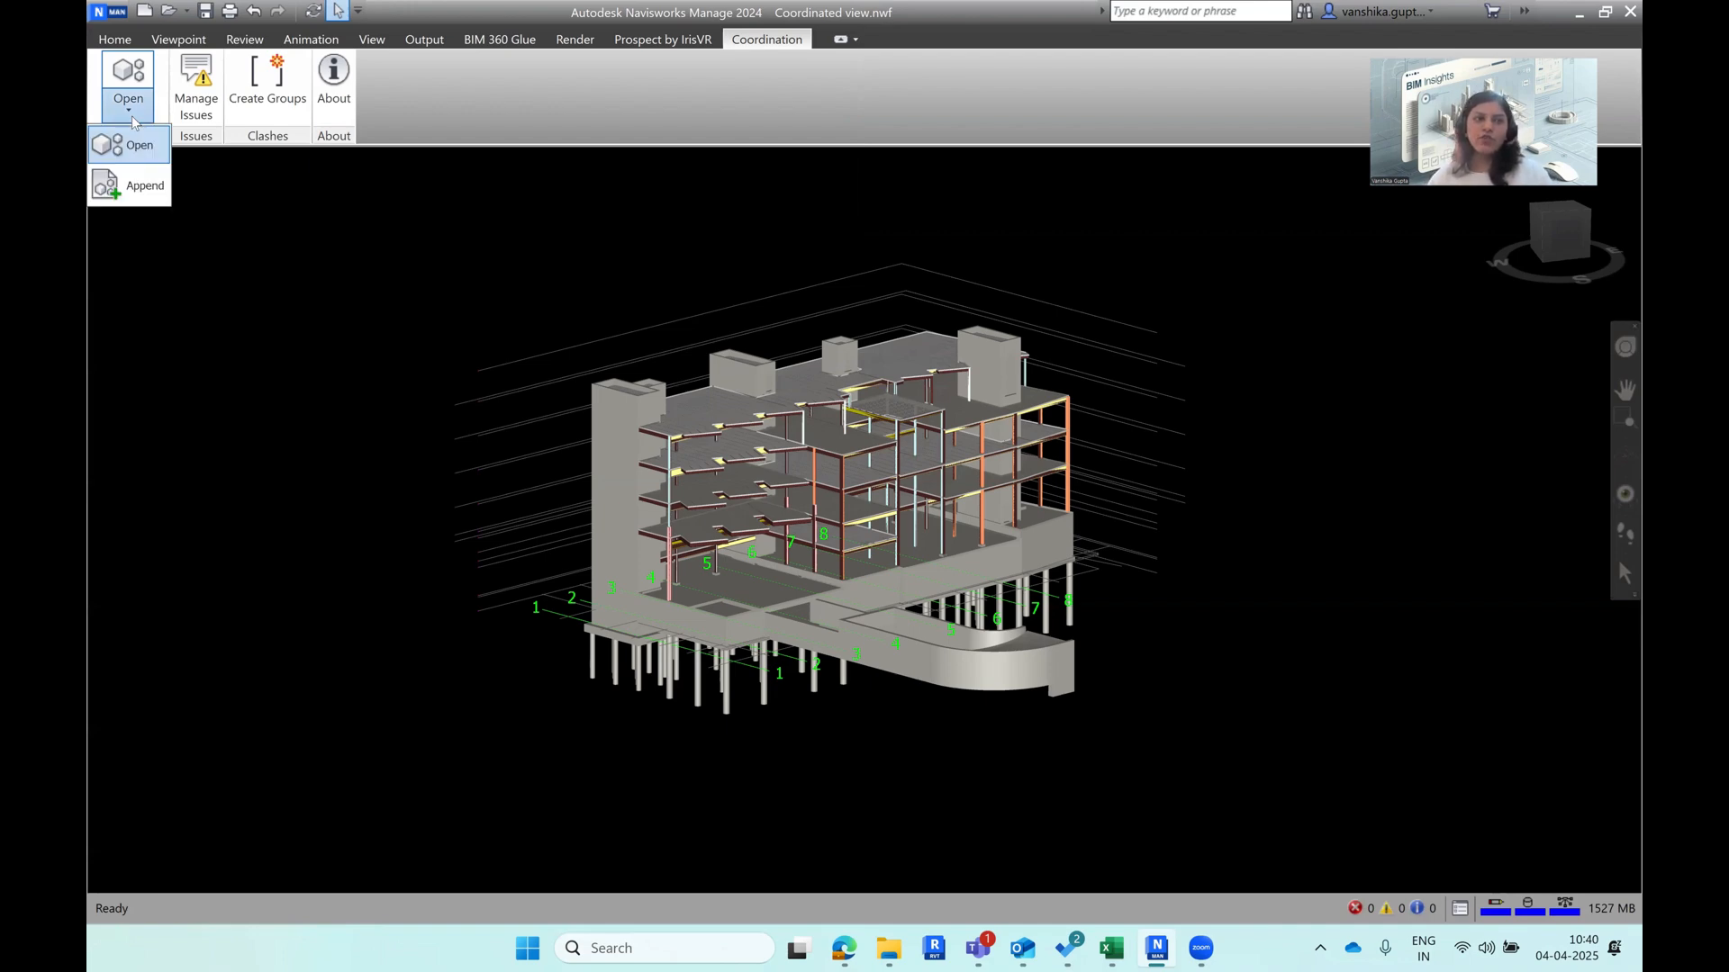
pyautogui.click(136, 189)
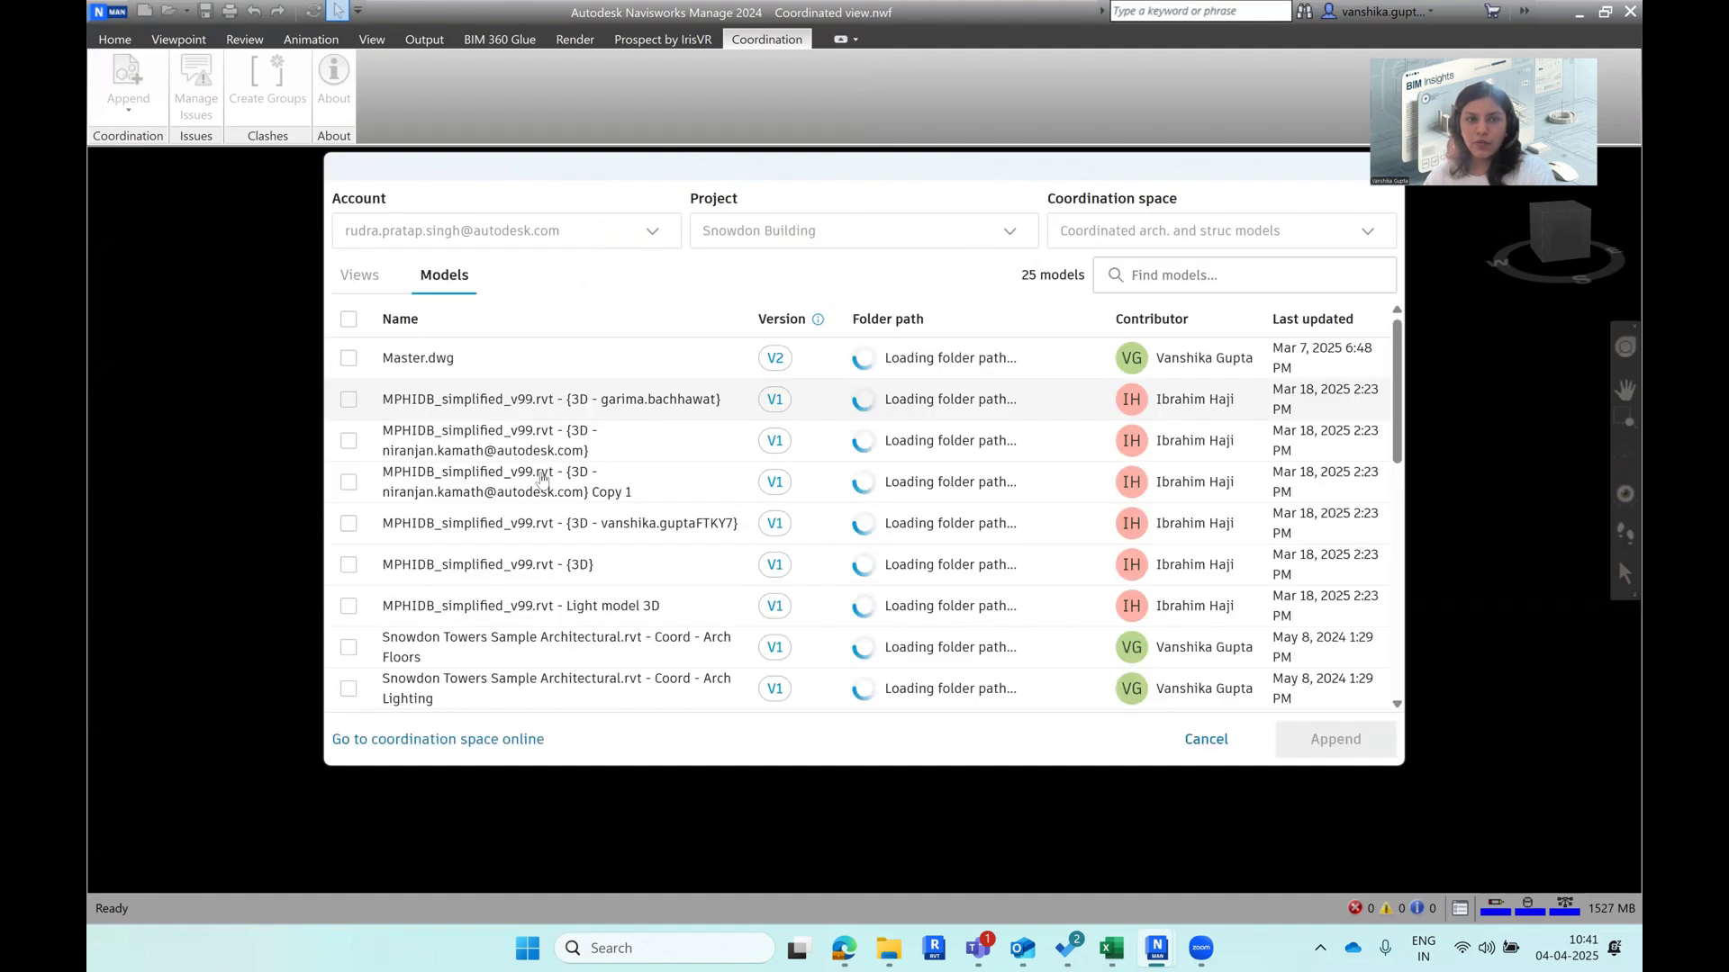
pyautogui.scroll(-5, 540, 479)
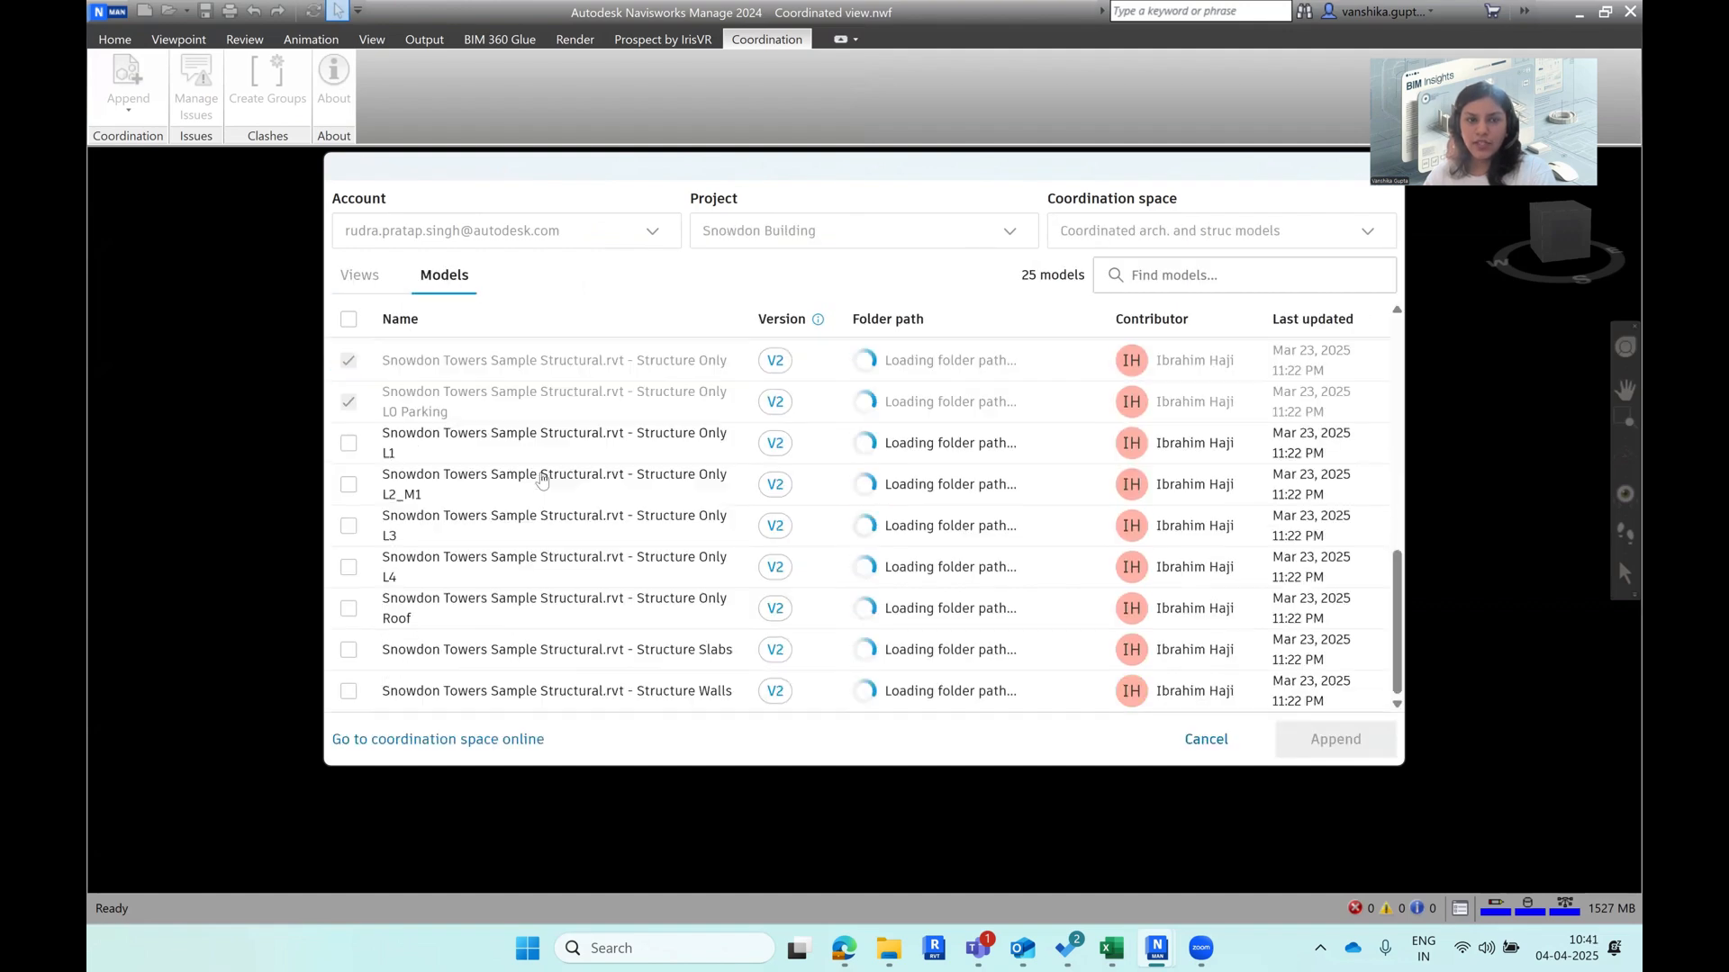
pyautogui.click(349, 485)
pyautogui.click(348, 526)
pyautogui.click(348, 567)
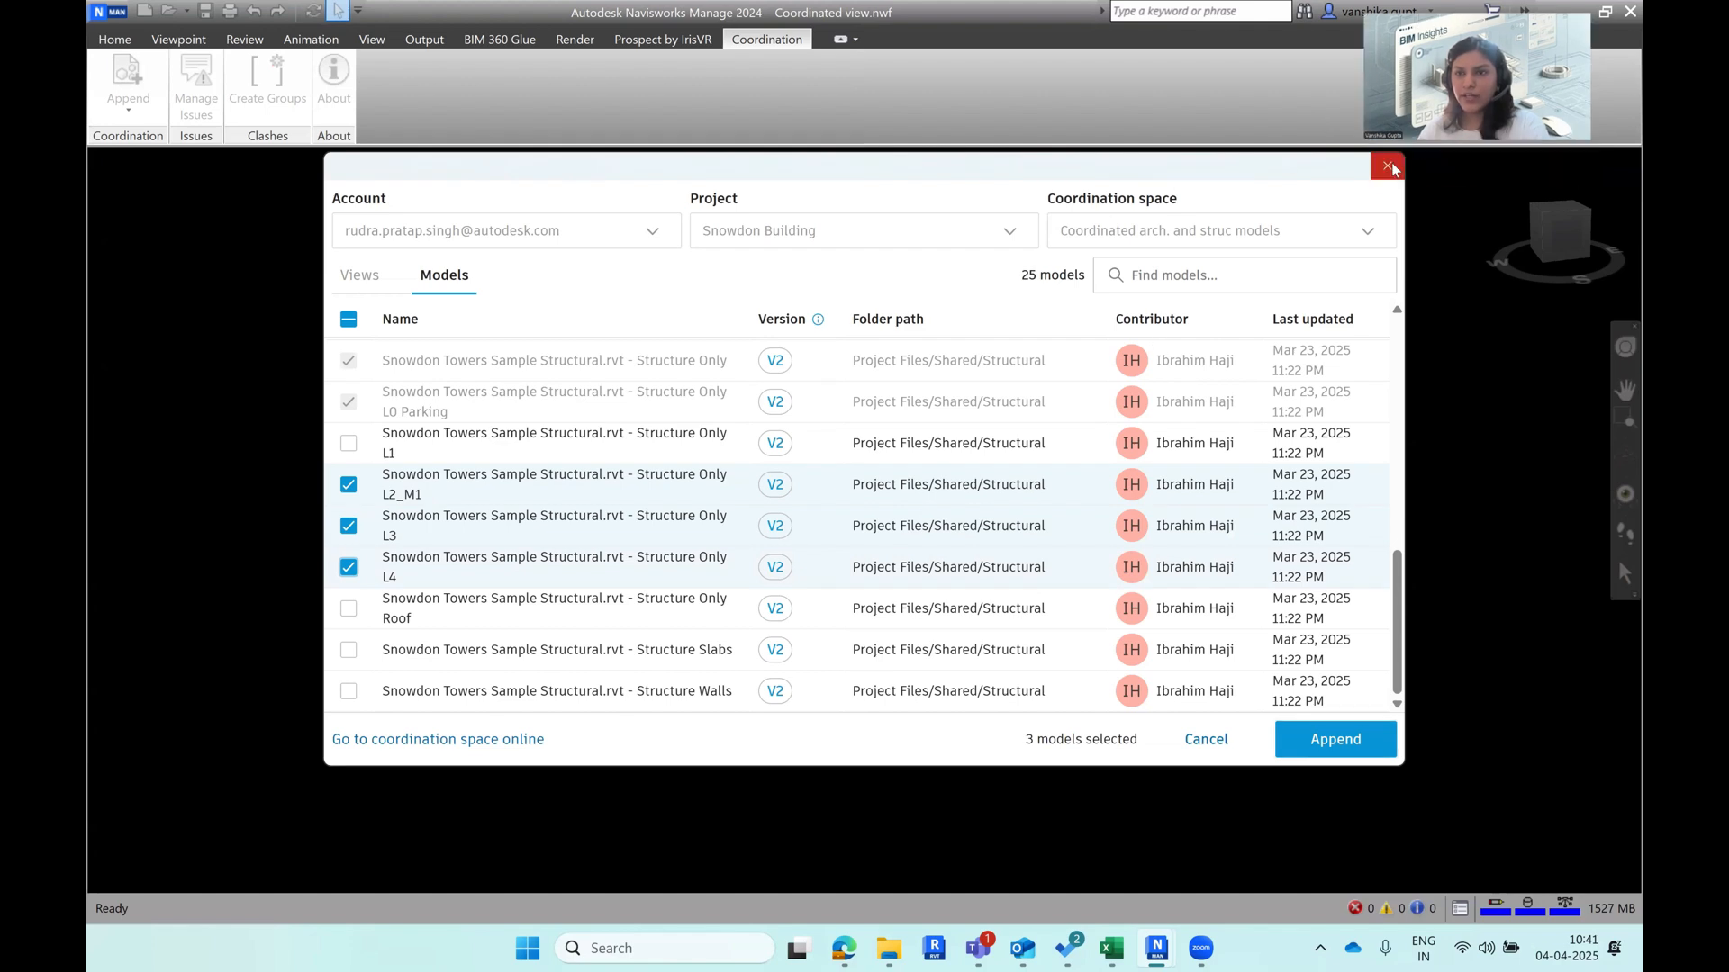
pyautogui.click(1381, 173)
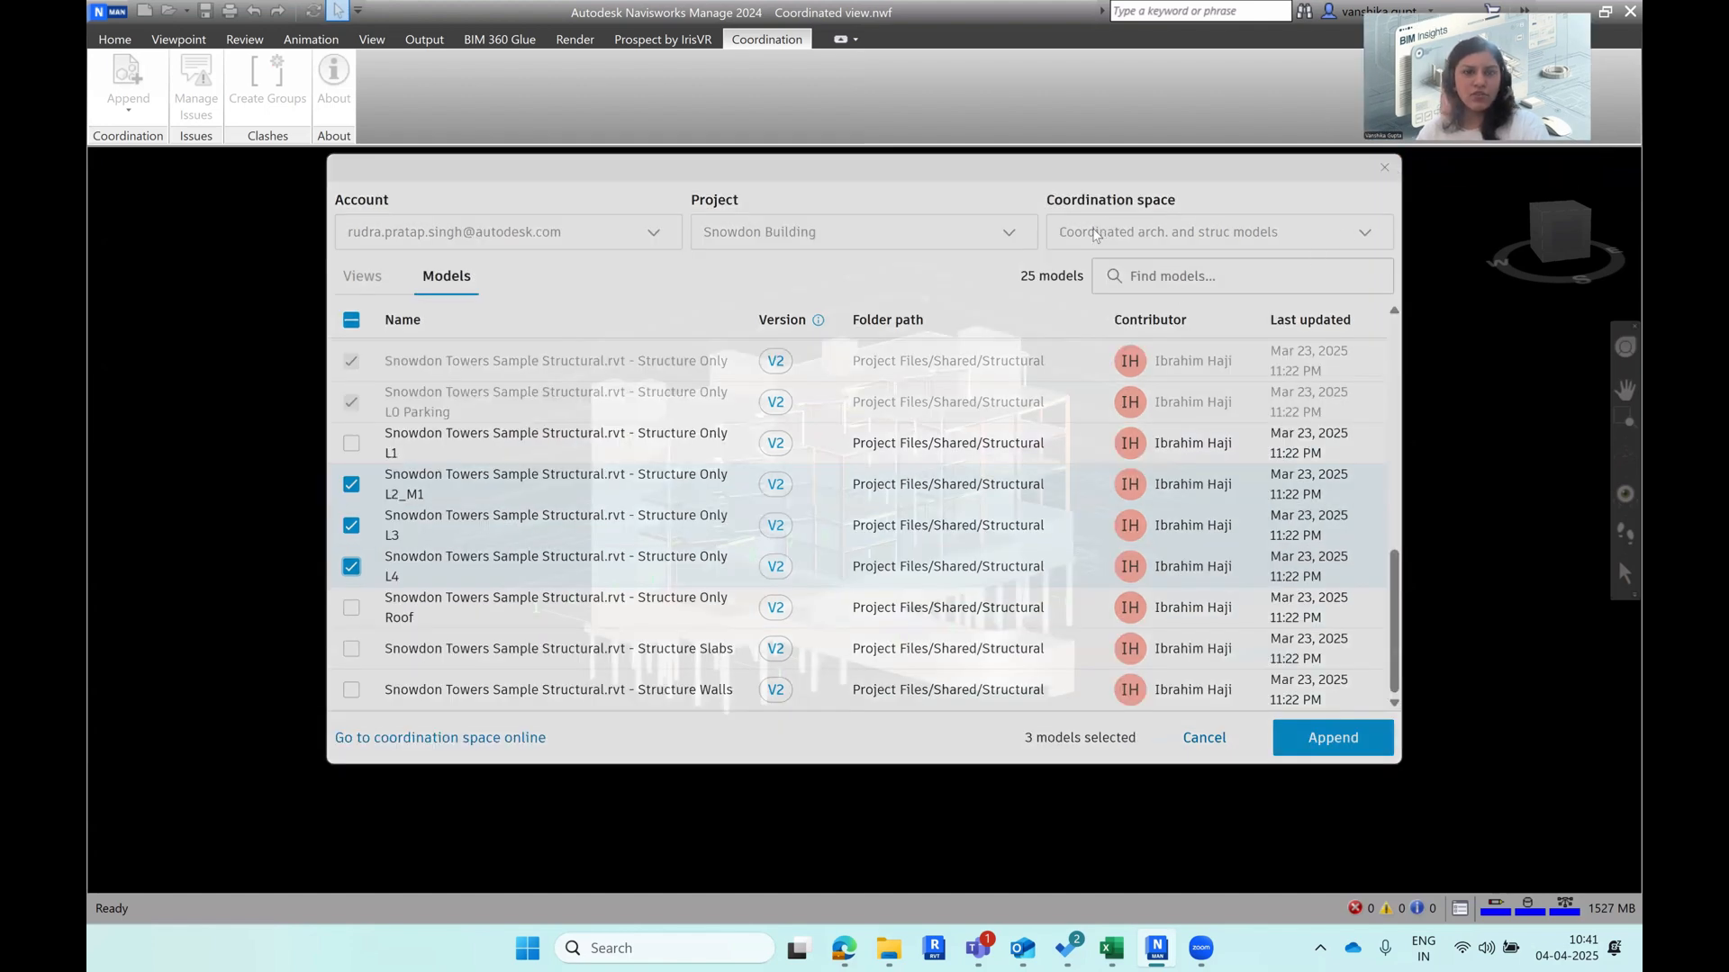